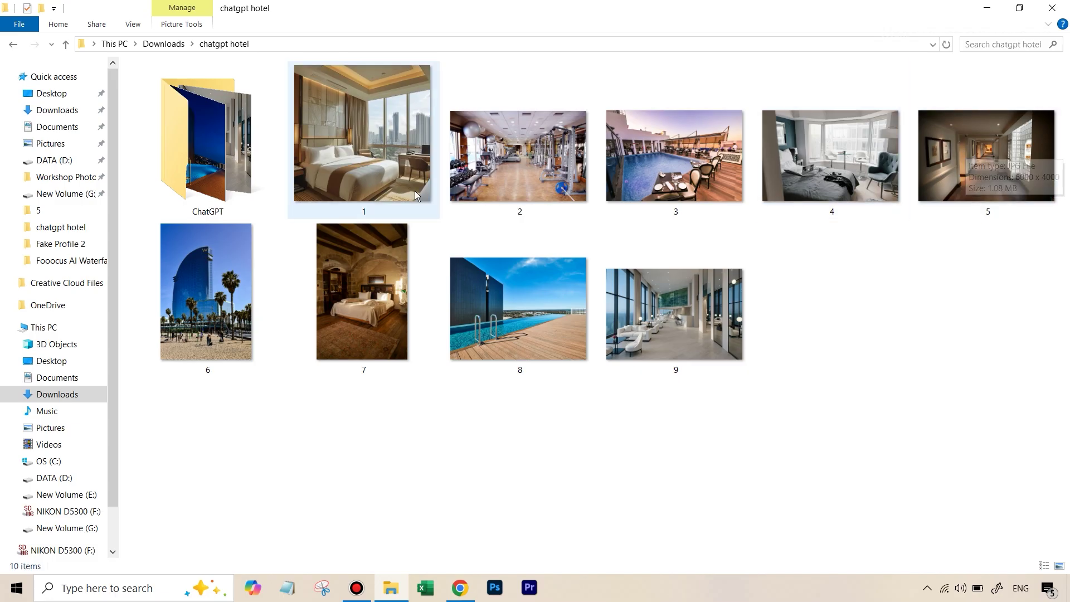
# Step: Look through the original hotel photos 1 to 9 in the chatgpt hotel folder, and close the viewer
pyautogui.click(370, 160)
pyautogui.doubleClick(371, 161)
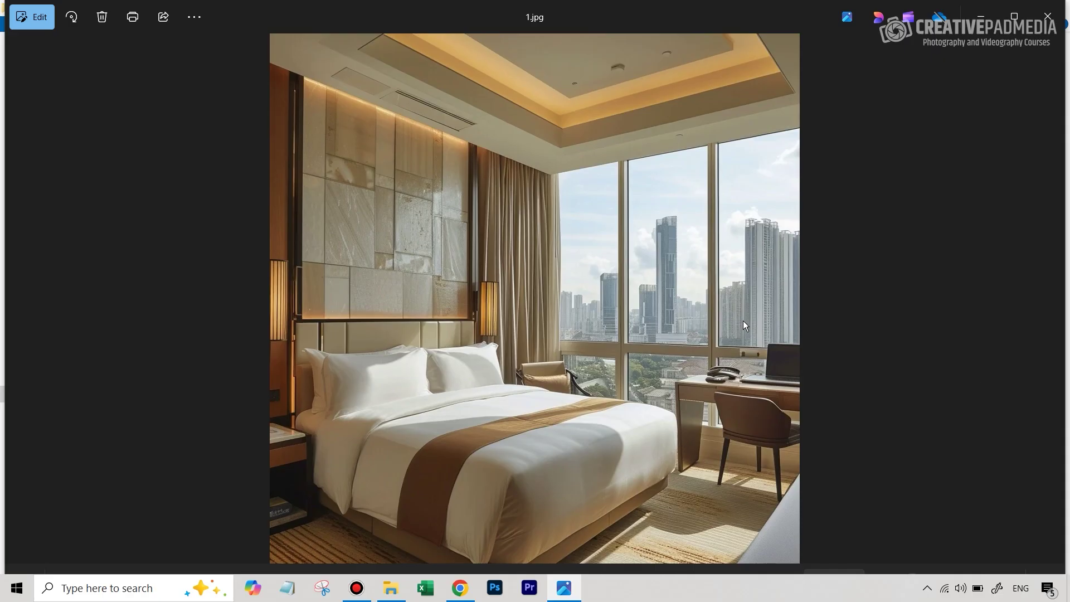
pyautogui.press('Right')
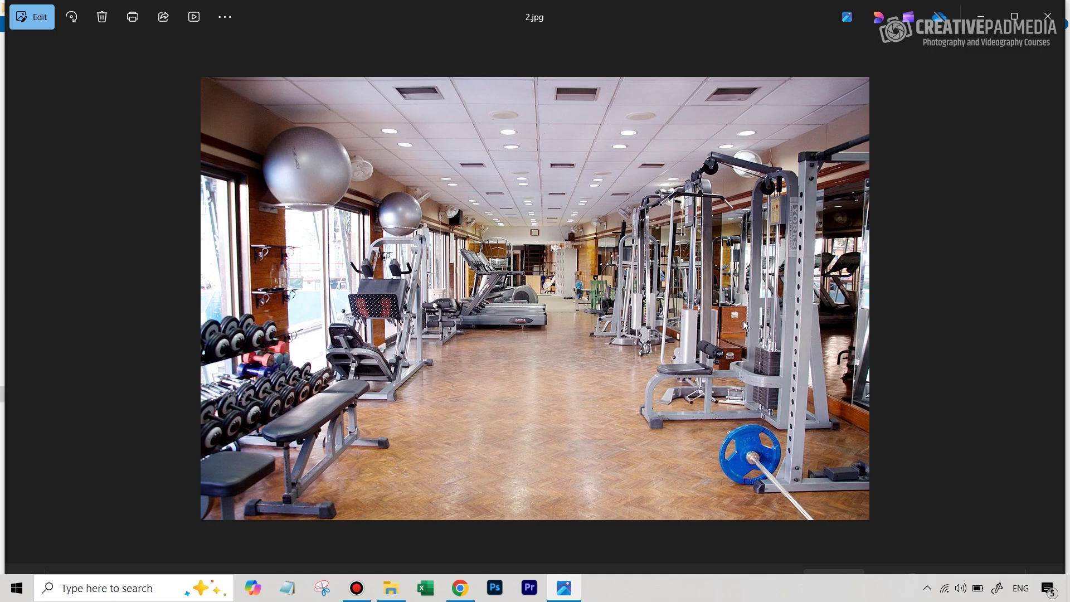
pyautogui.press('Right')
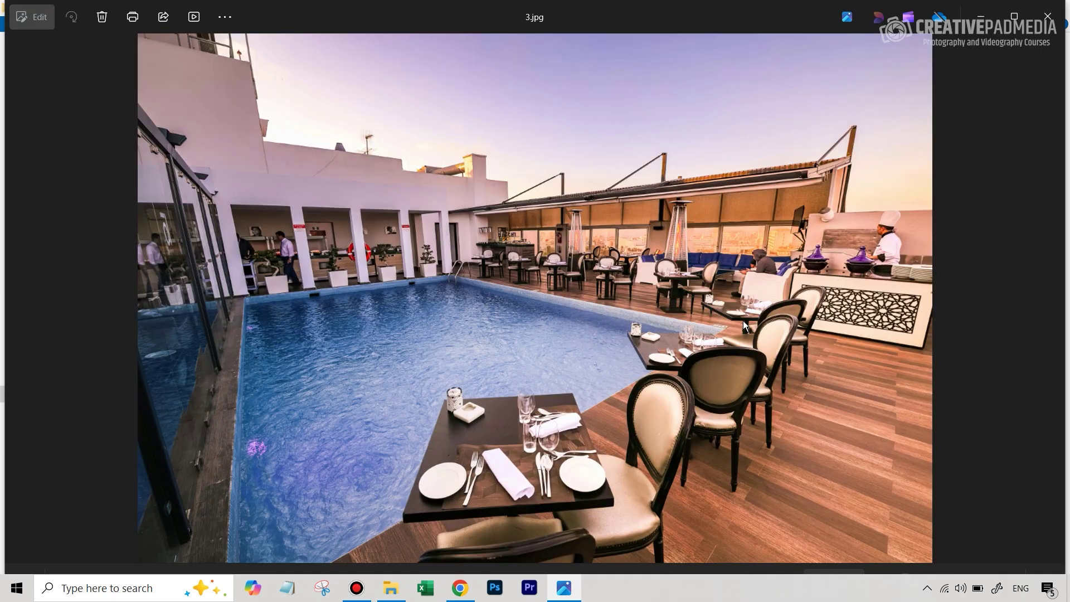
pyautogui.press('Right')
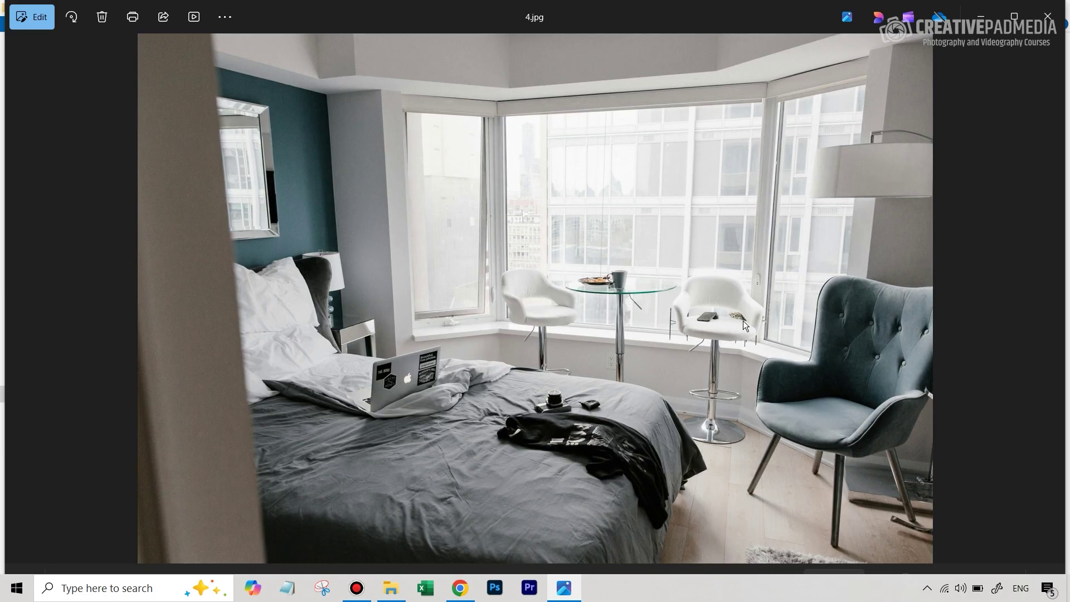
pyautogui.press('Right')
pyautogui.press('Right')
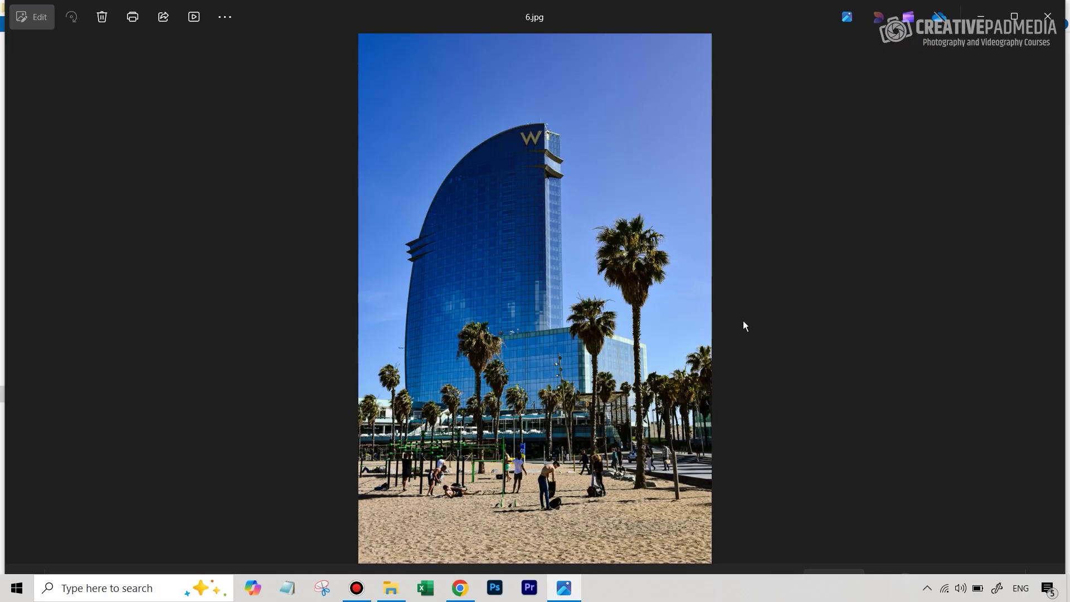
pyautogui.press('Right')
pyautogui.press('Right')
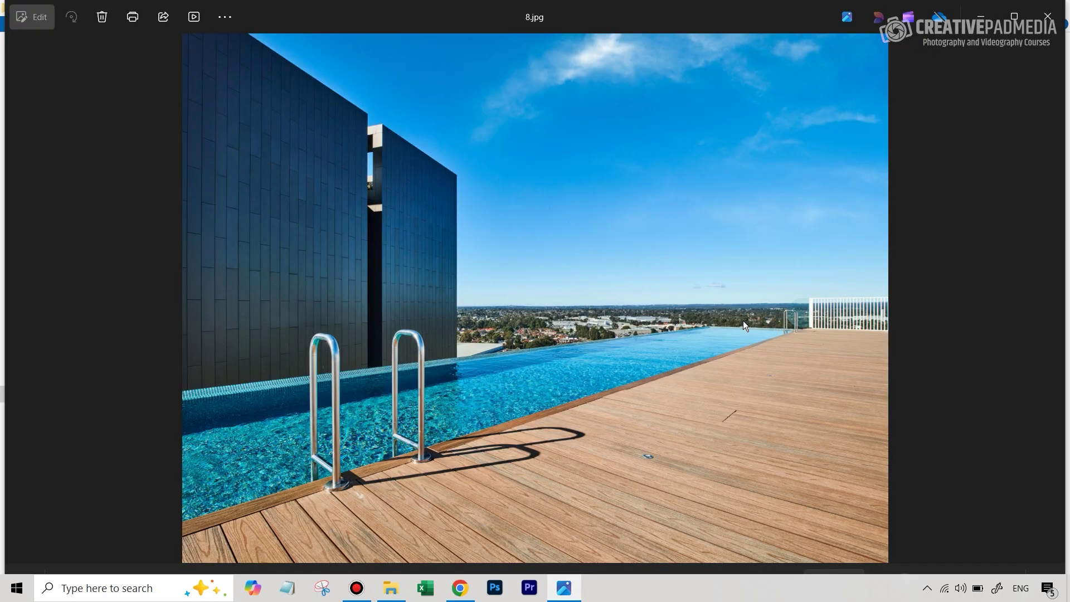
pyautogui.press('Right')
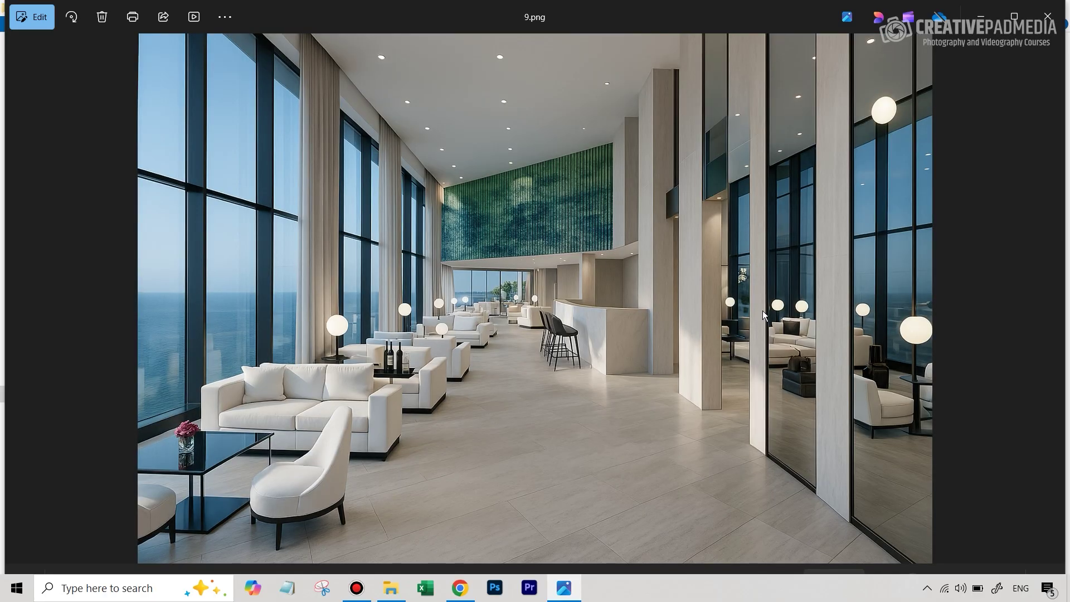
pyautogui.click(1048, 16)
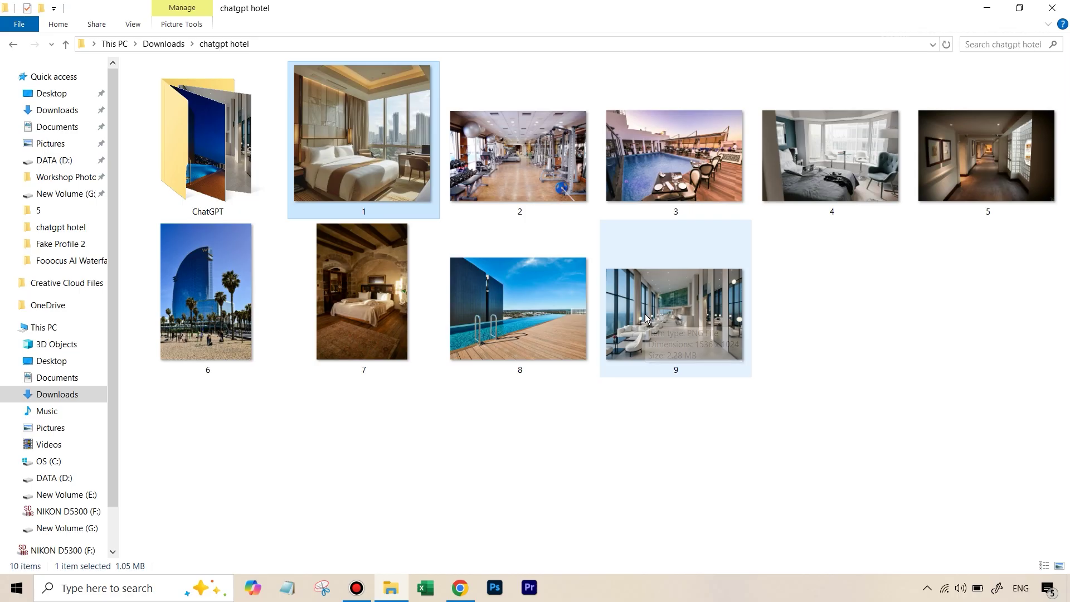
# Step: Look through the edited hotel images 1 to 9 in the ChatGPT subfolder, and close the viewer
pyautogui.doubleClick(206, 148)
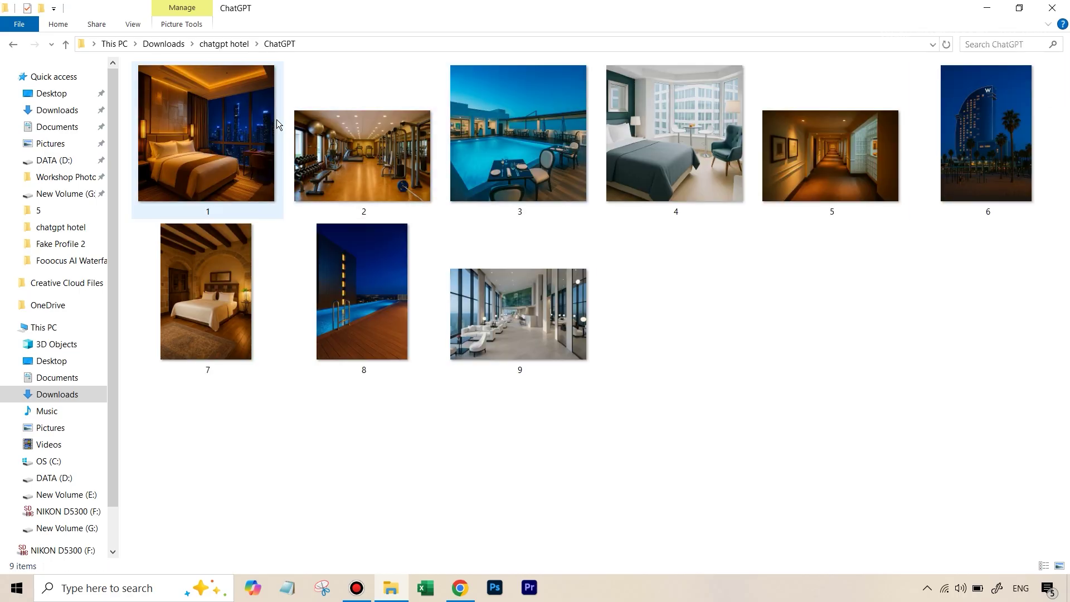
pyautogui.click(199, 124)
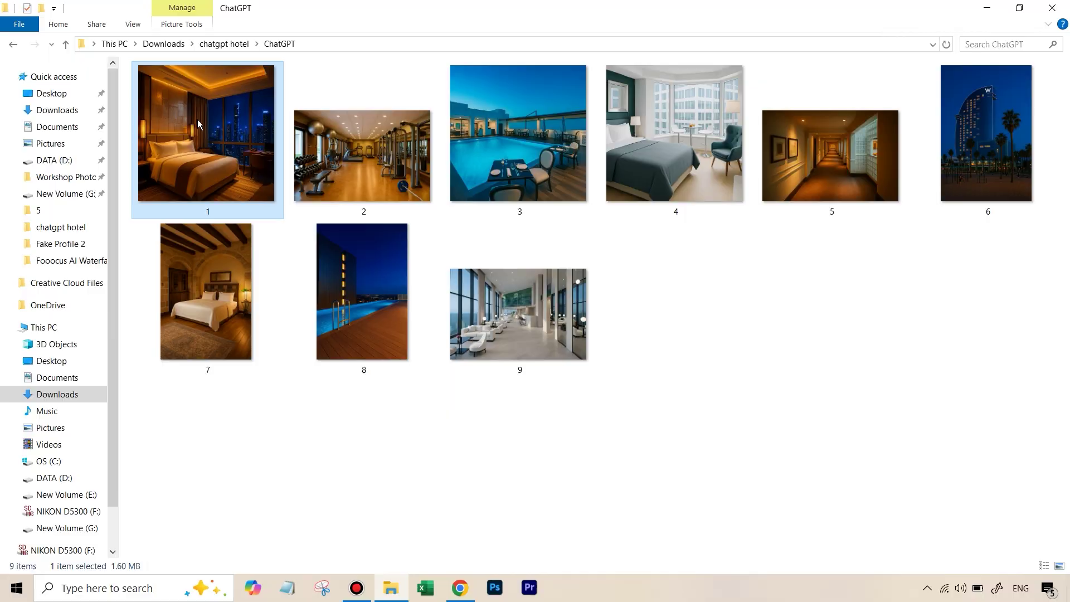
pyautogui.doubleClick(199, 124)
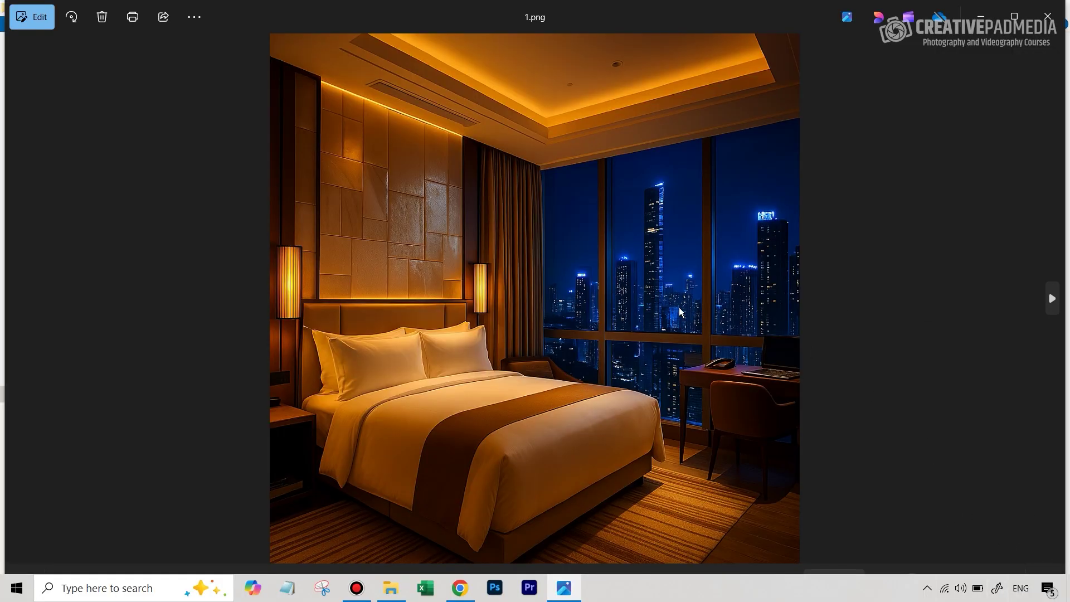
pyautogui.press('Right')
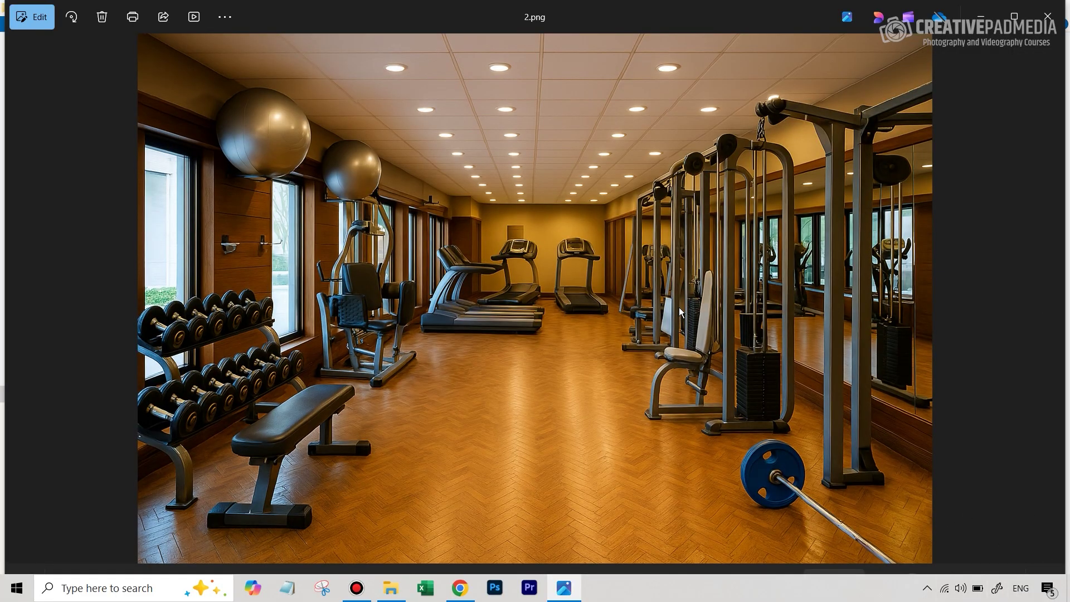
pyautogui.press('Right')
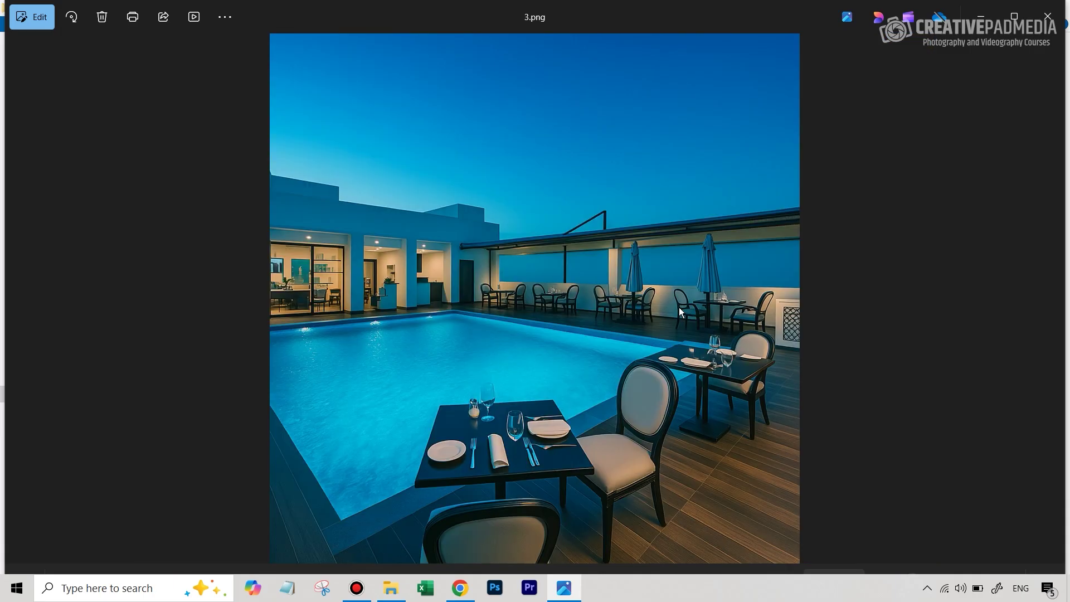
pyautogui.press('Right')
pyautogui.press('Right')
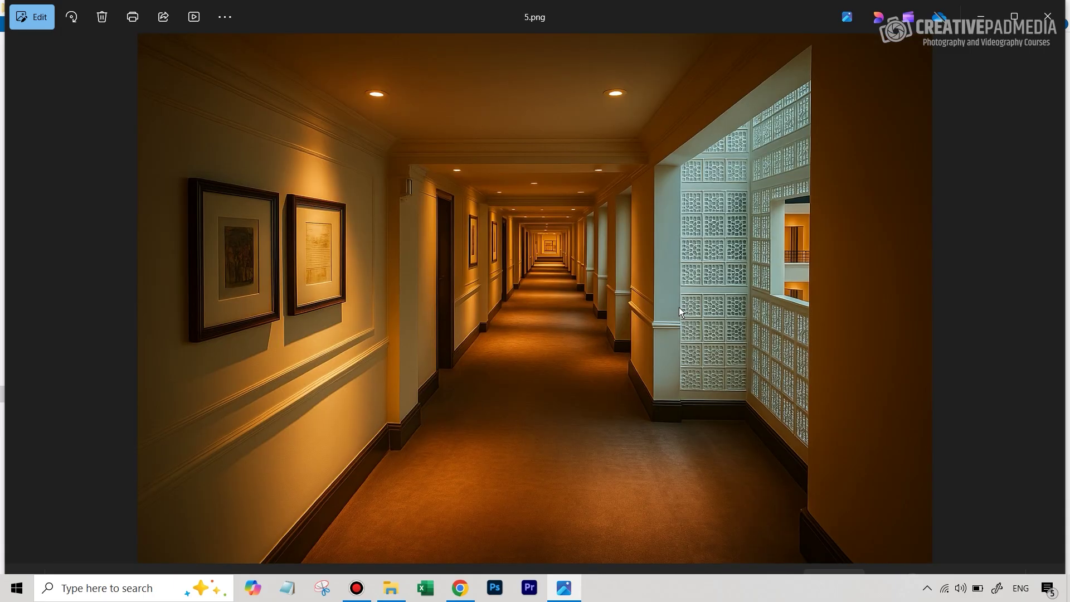
pyautogui.press('Right')
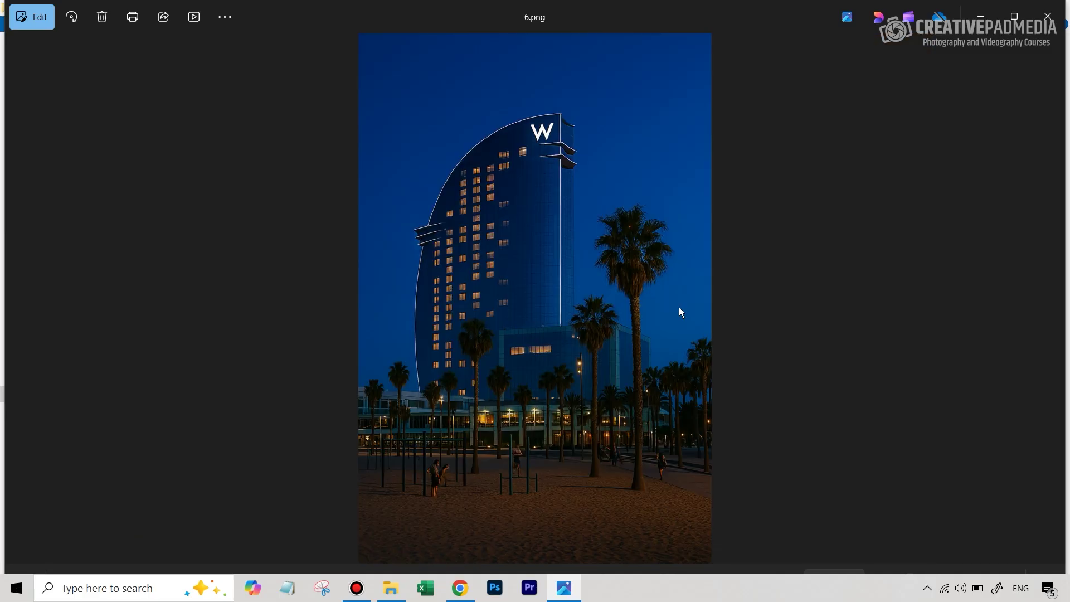
pyautogui.press('Right')
pyautogui.press('Right')
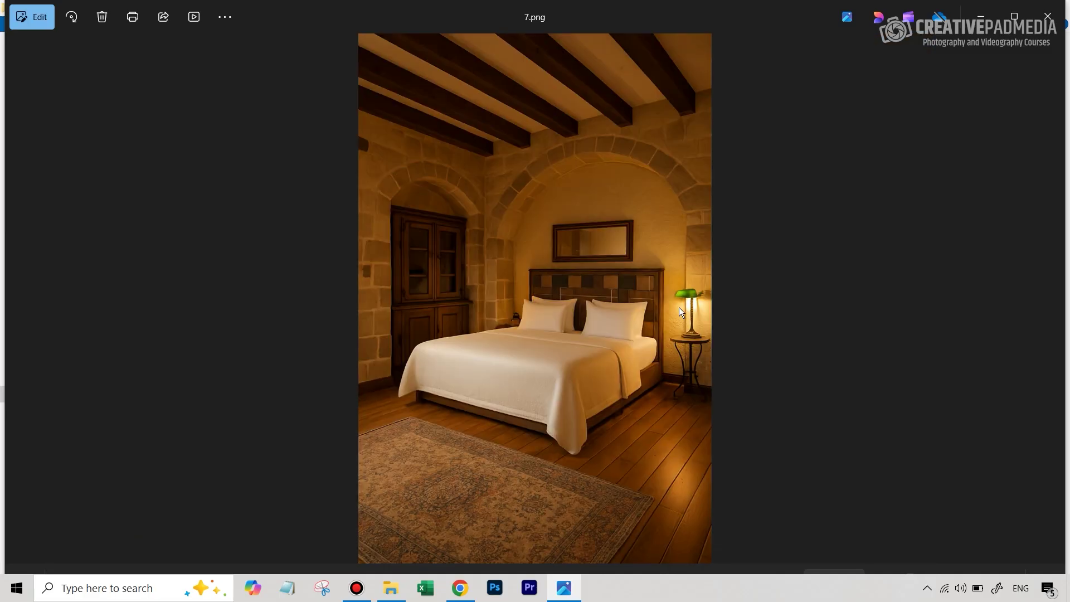
pyautogui.press('Right')
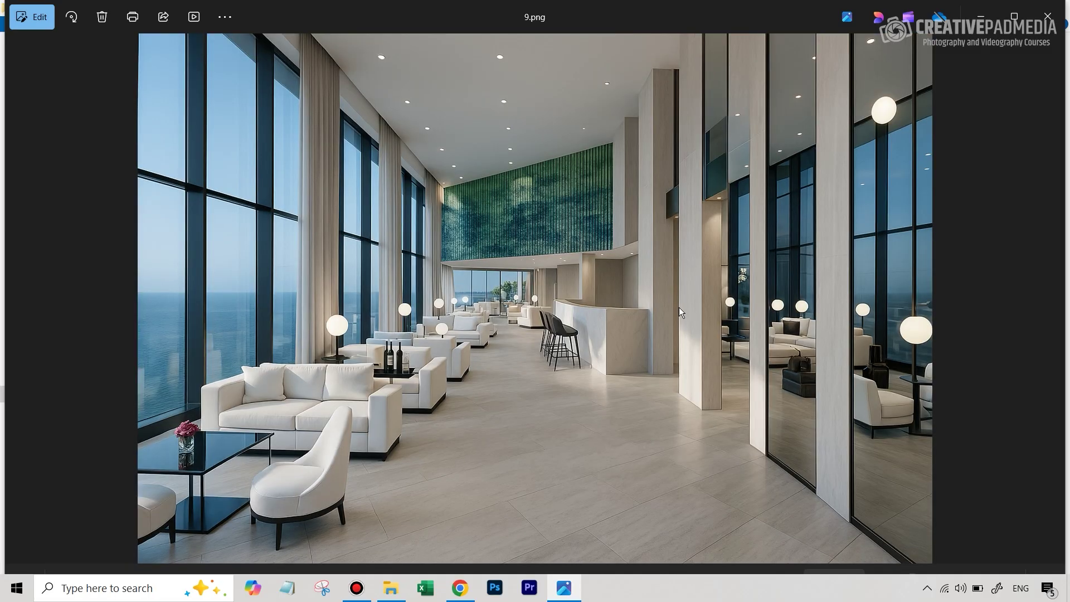
pyautogui.click(1048, 16)
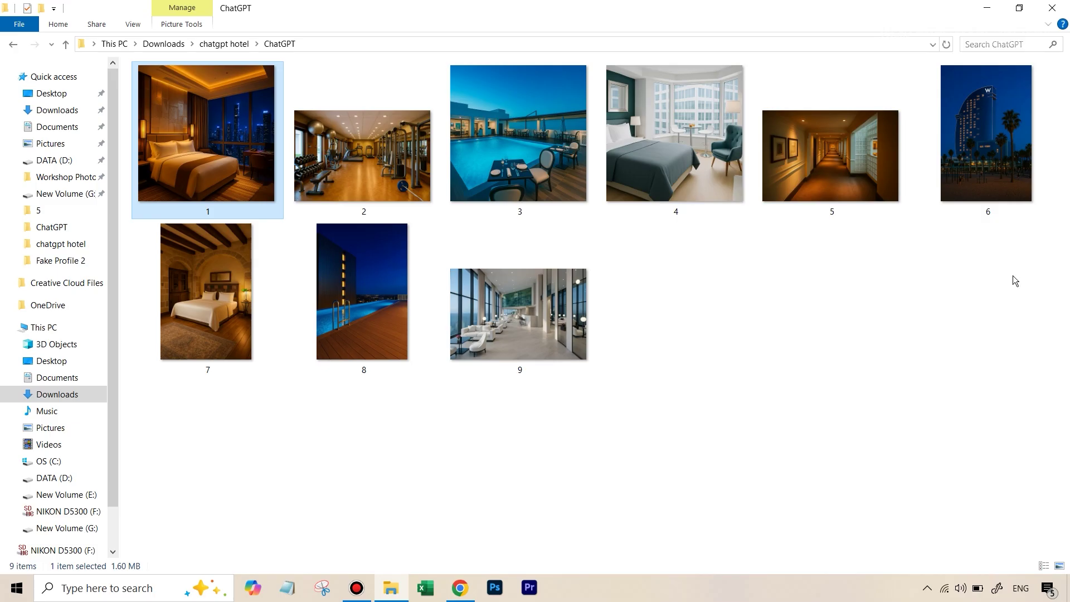
# Step: Switch to ChatGPT and explain in a voice chat that nine ordinary hotel phone shots need tidying up and a really professional look
pyautogui.click(464, 596)
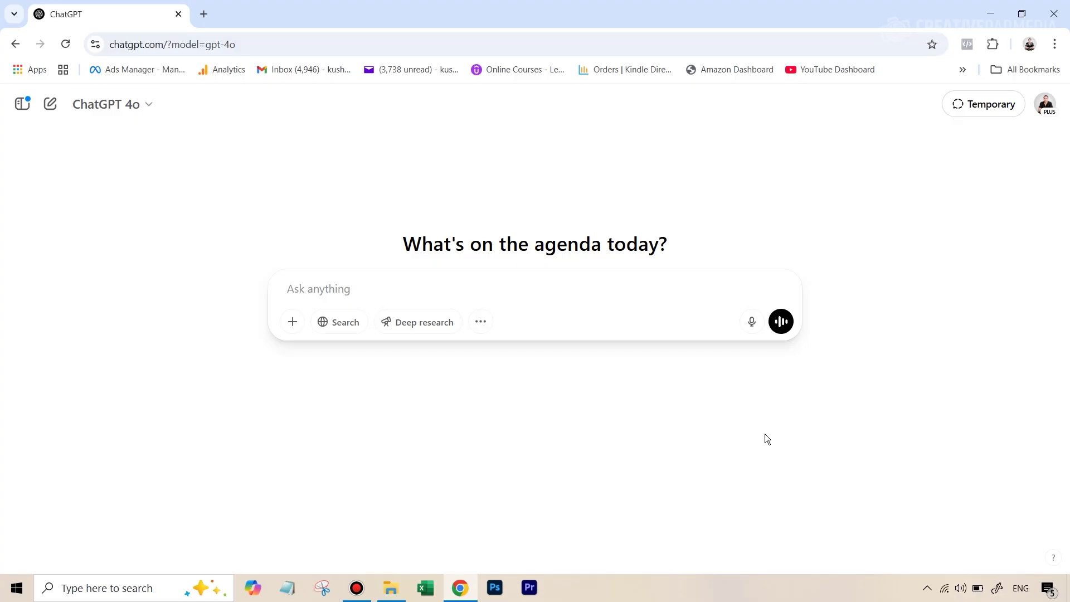
pyautogui.click(781, 322)
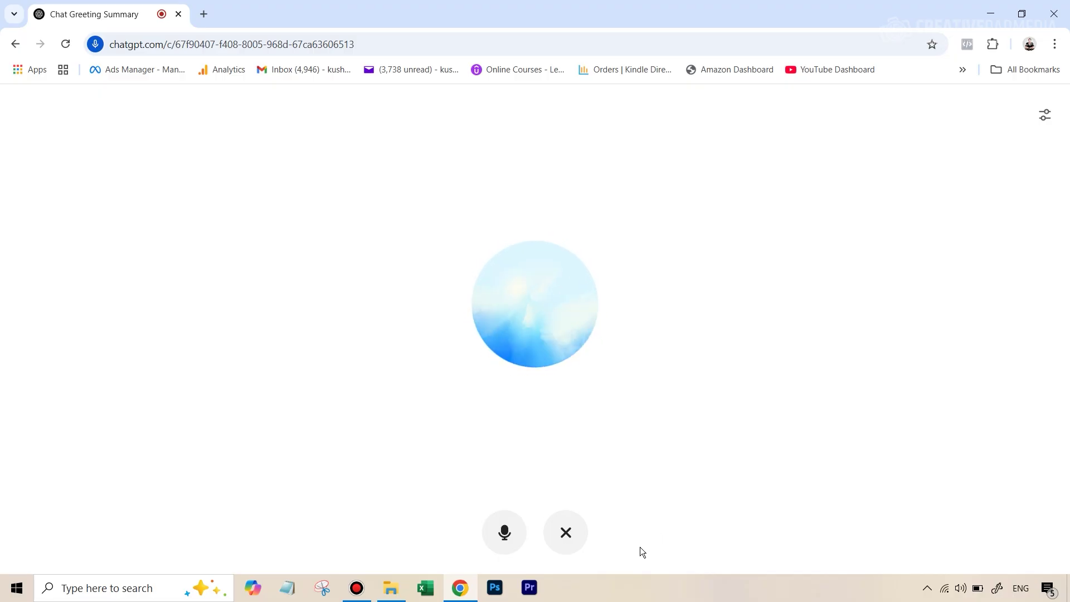
pyautogui.click(584, 540)
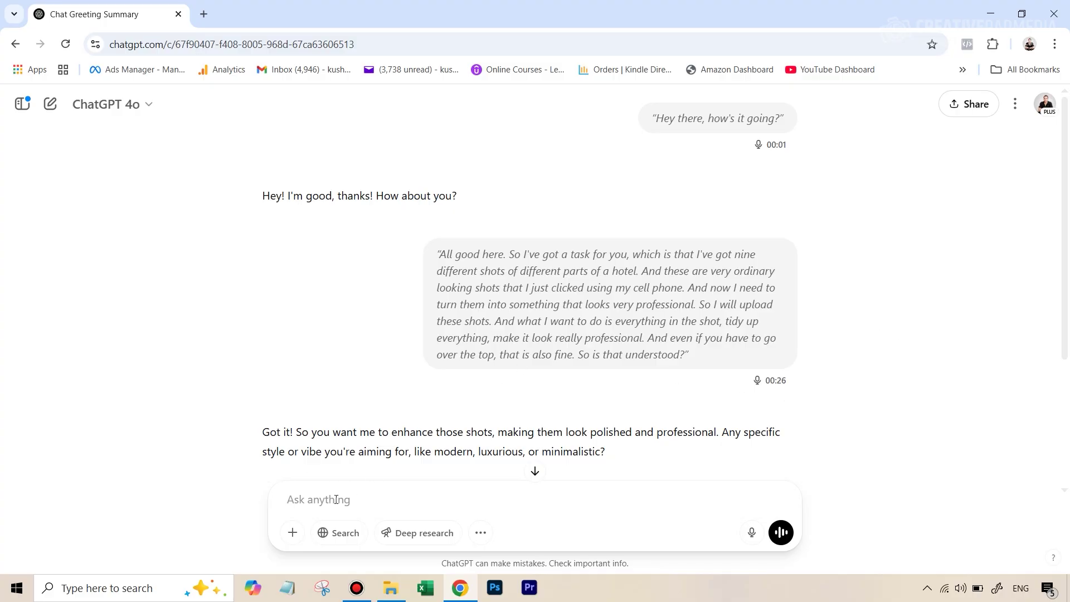
# Step: Attach the hotel room photo and send a dictated request for a professional look, warm amber lighting and a night scene with lit skyscrapers
pyautogui.click(293, 533)
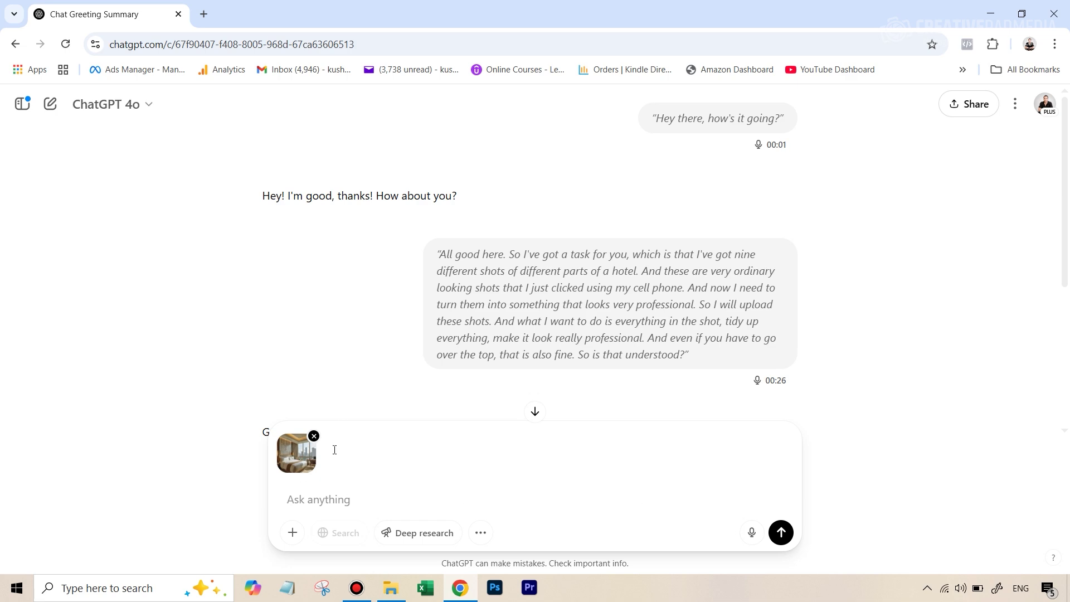
pyautogui.click(752, 534)
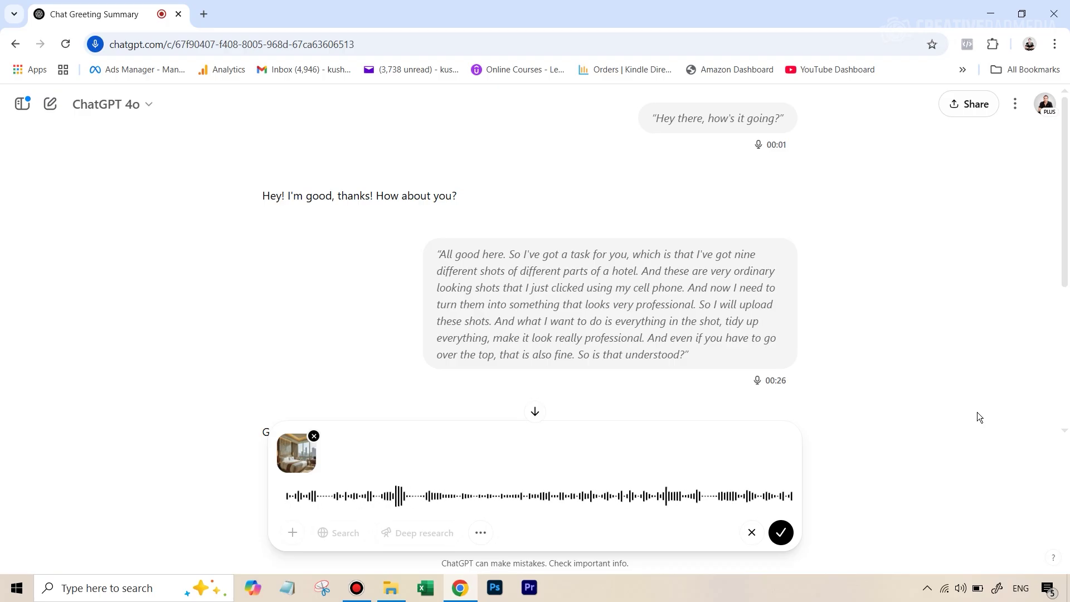
pyautogui.click(782, 531)
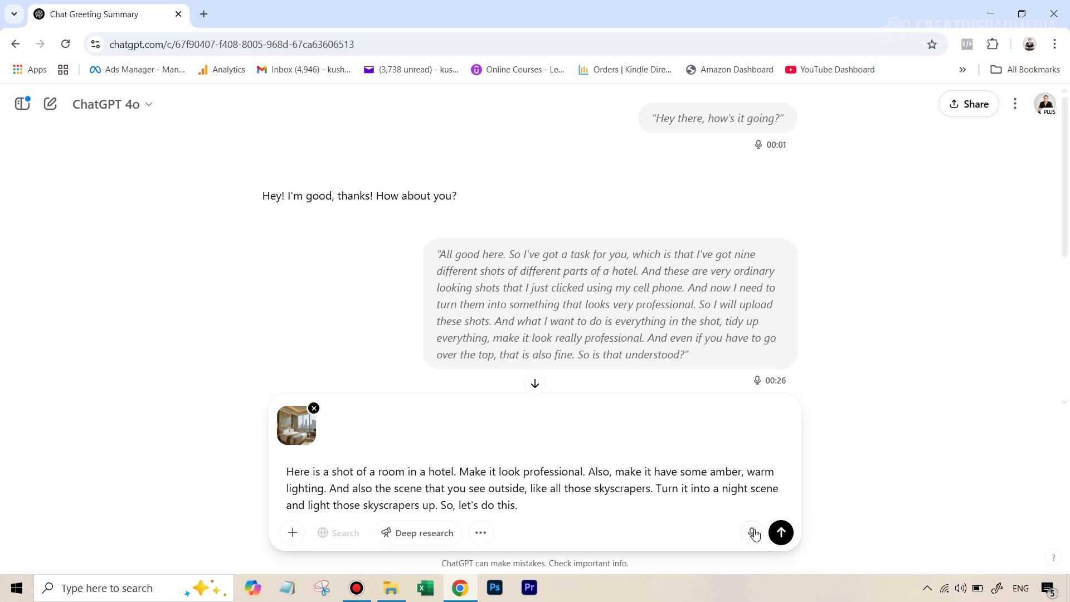
pyautogui.click(791, 538)
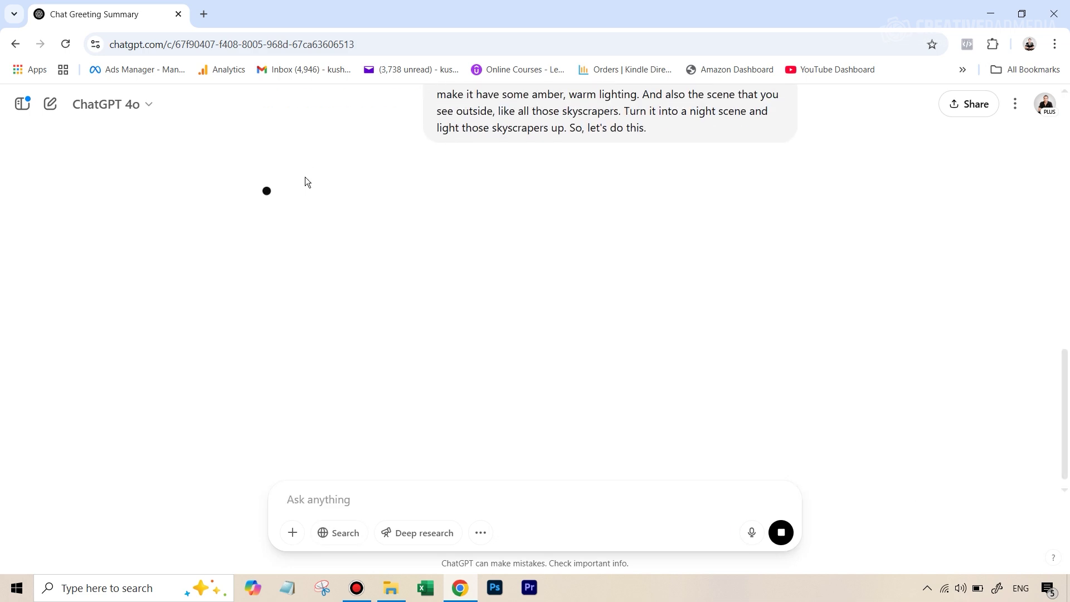
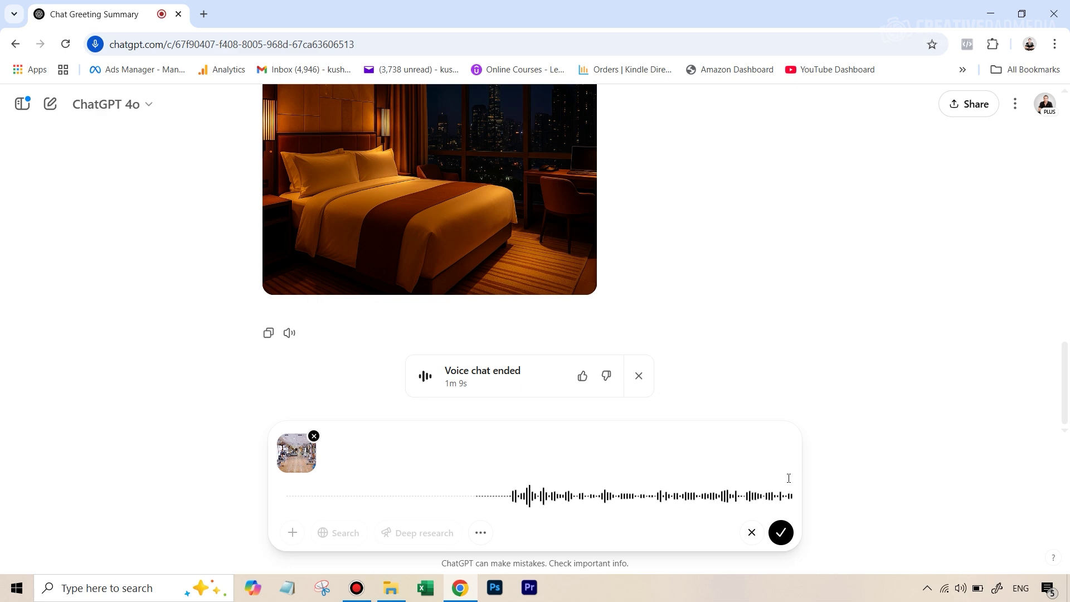
# Step: Send the dictated request to make the gym photo really professional, even a bit over the top, and start dictating a follow-up message
pyautogui.click(787, 533)
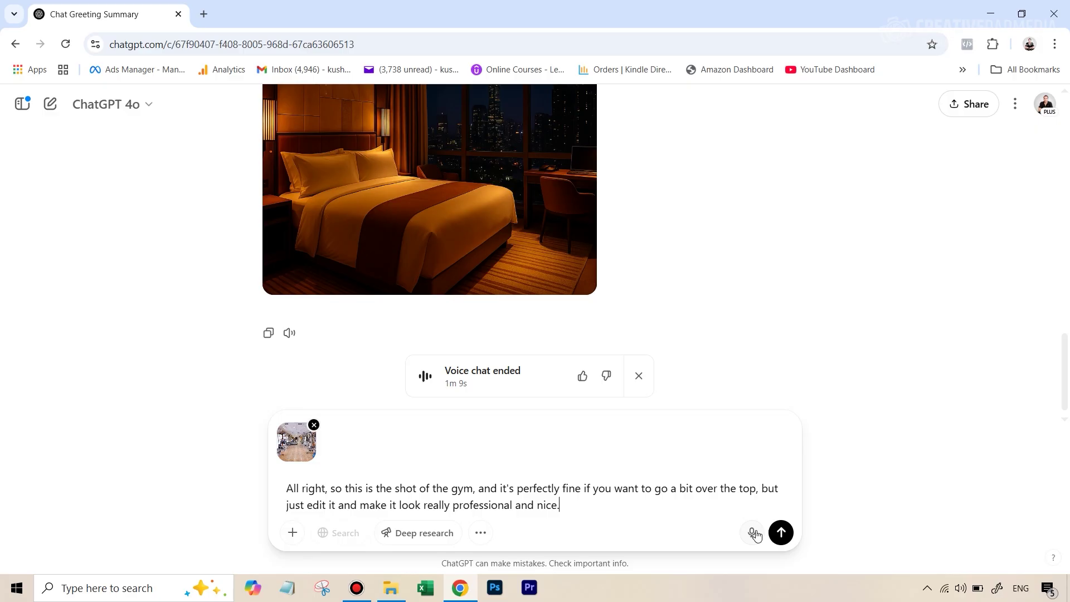
pyautogui.click(782, 534)
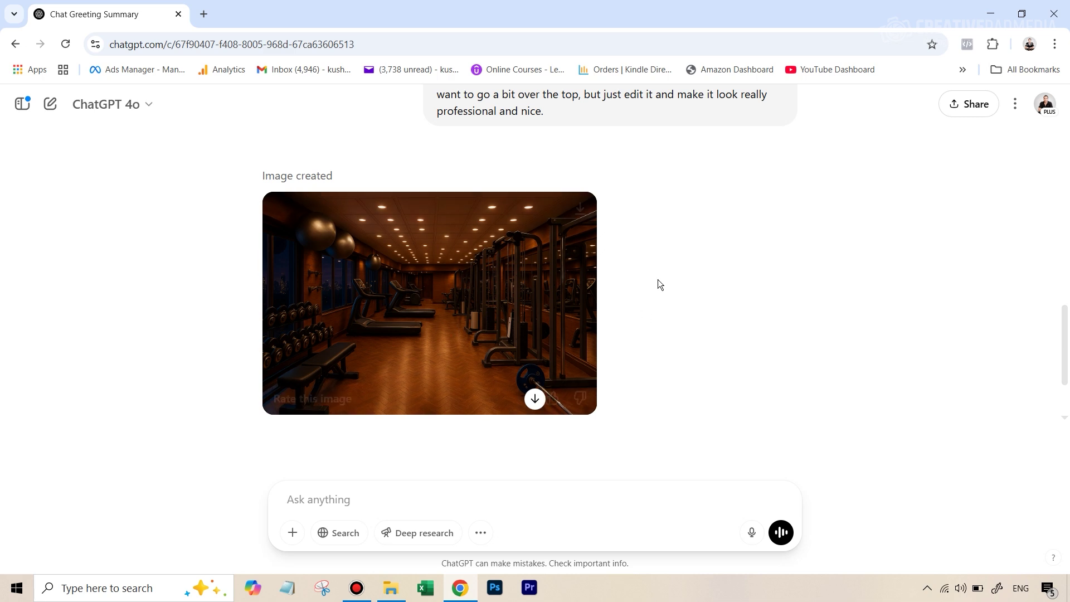
pyautogui.click(752, 535)
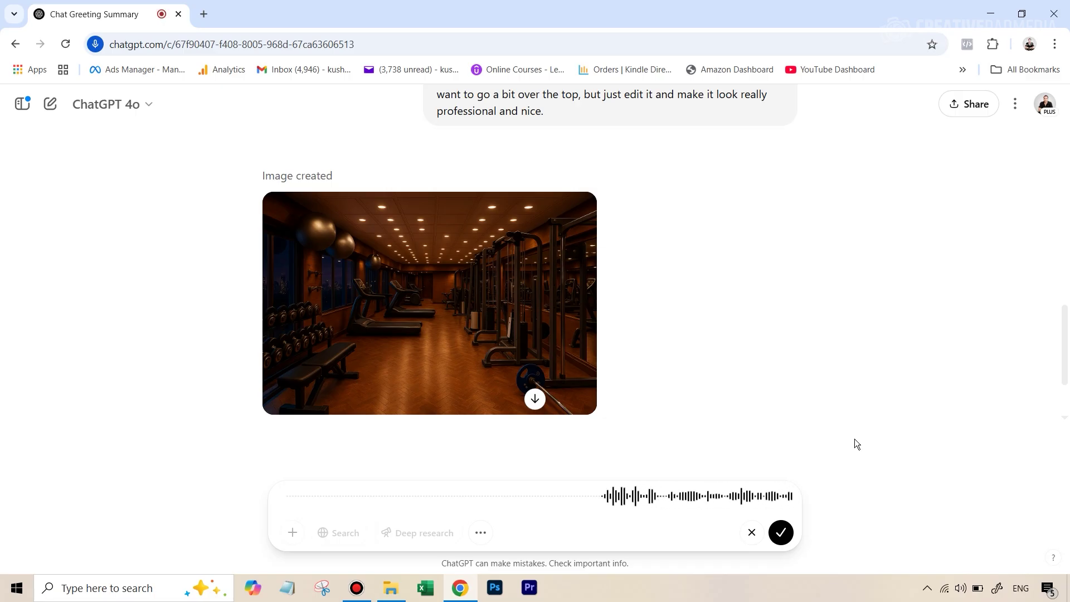
pyautogui.moveTo(512, 360)
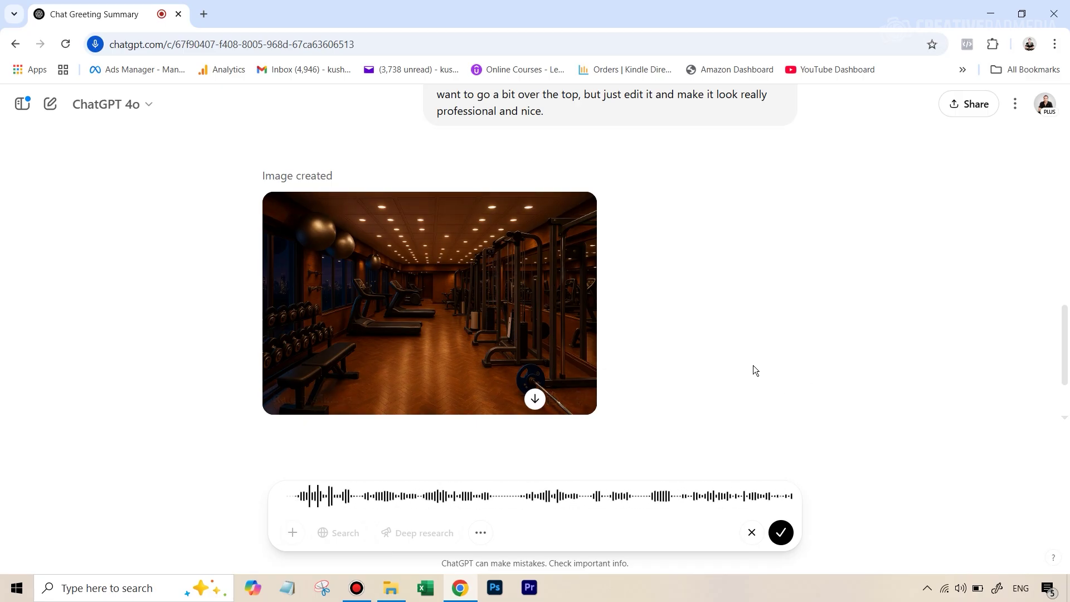
pyautogui.moveTo(528, 273)
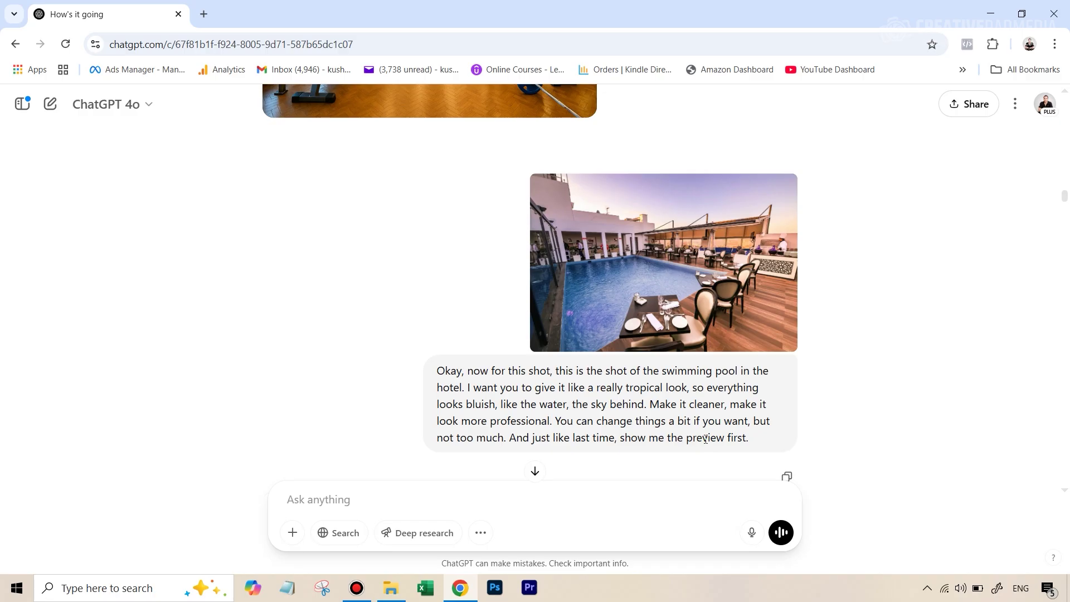
# Step: Compare the swimming pool prompt asking for a bluish tropical look with the preview generated for it
pyautogui.scroll(-5, 705, 439)
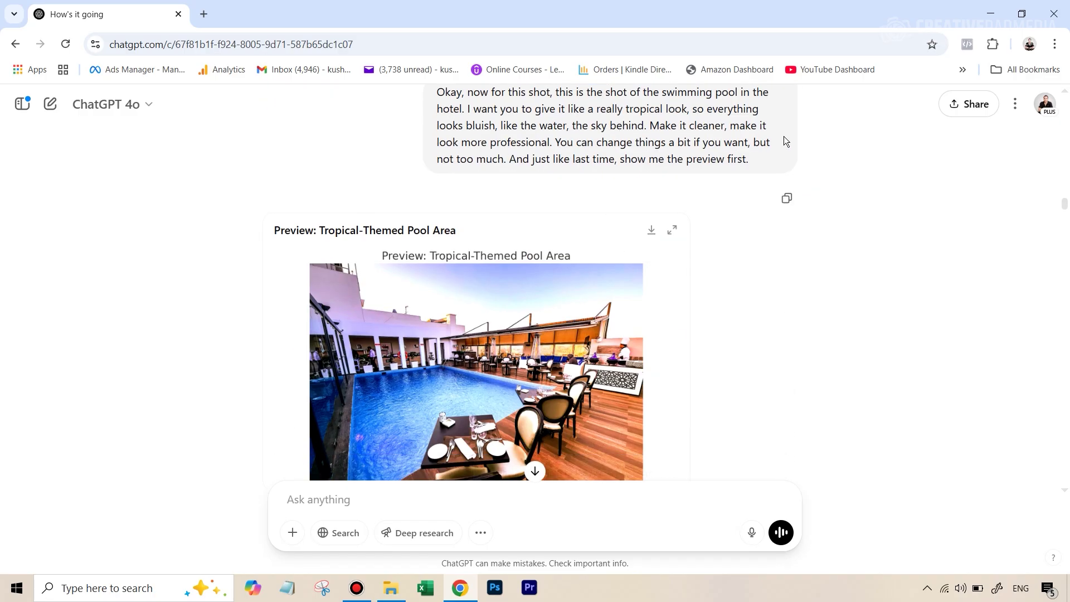
pyautogui.scroll(-1, 588, 293)
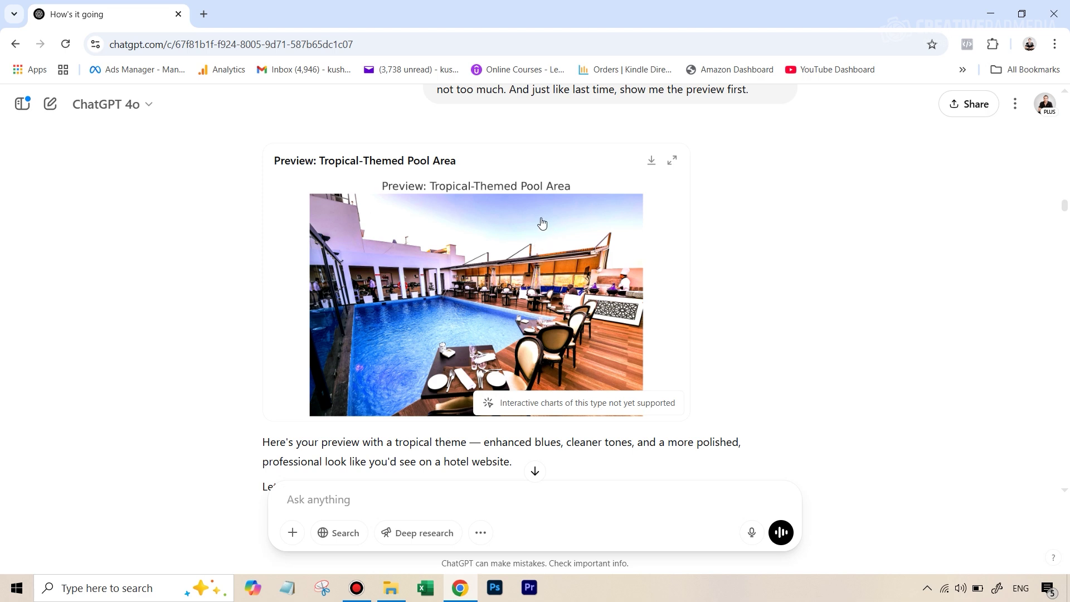
pyautogui.scroll(3, 588, 222)
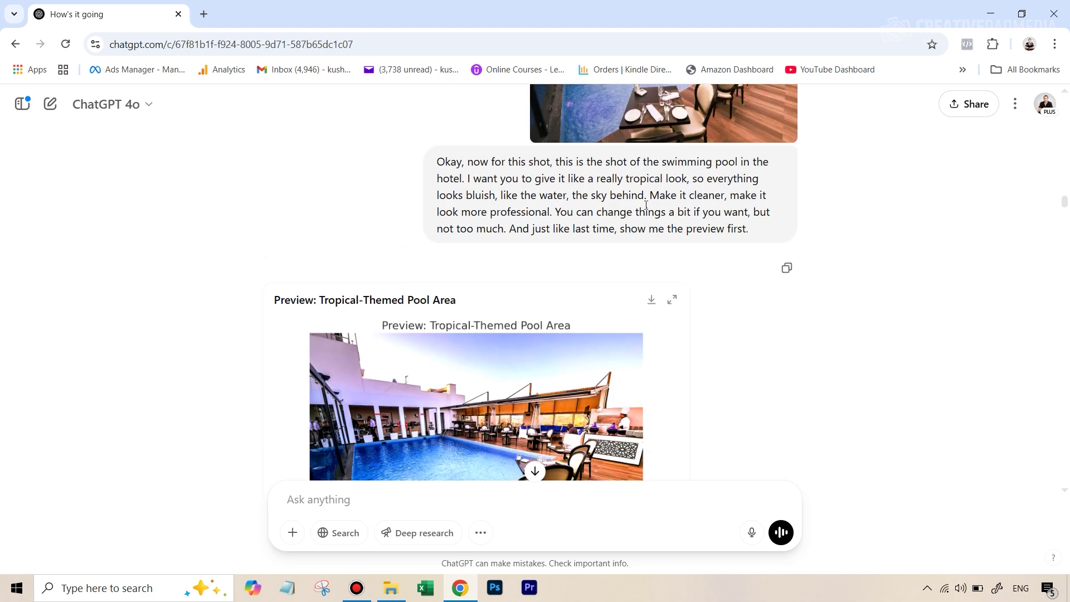
pyautogui.scroll(-3, 556, 354)
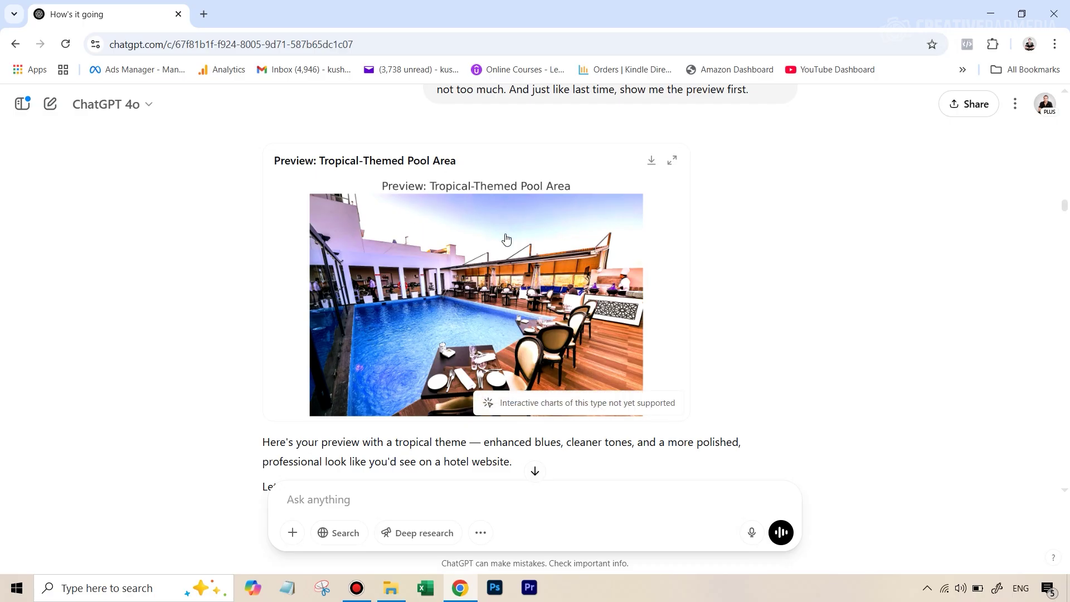
# Step: Review the follow-up prompt asking for an over-the-top pool photo with people removed and smoother water, and inspect the image generated for it
pyautogui.scroll(-4, 778, 249)
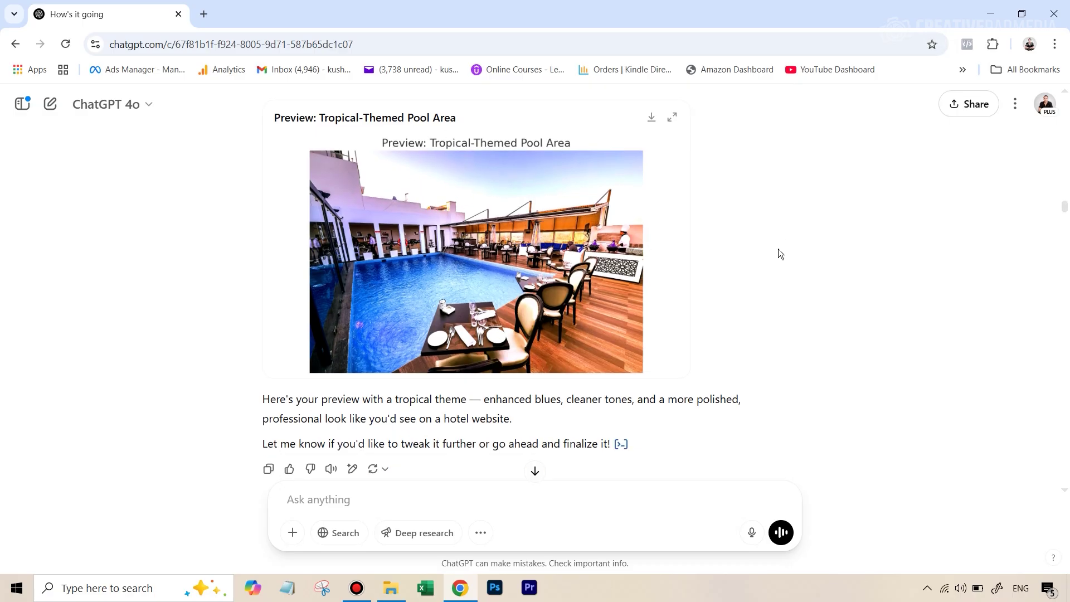
pyautogui.scroll(-3, 778, 249)
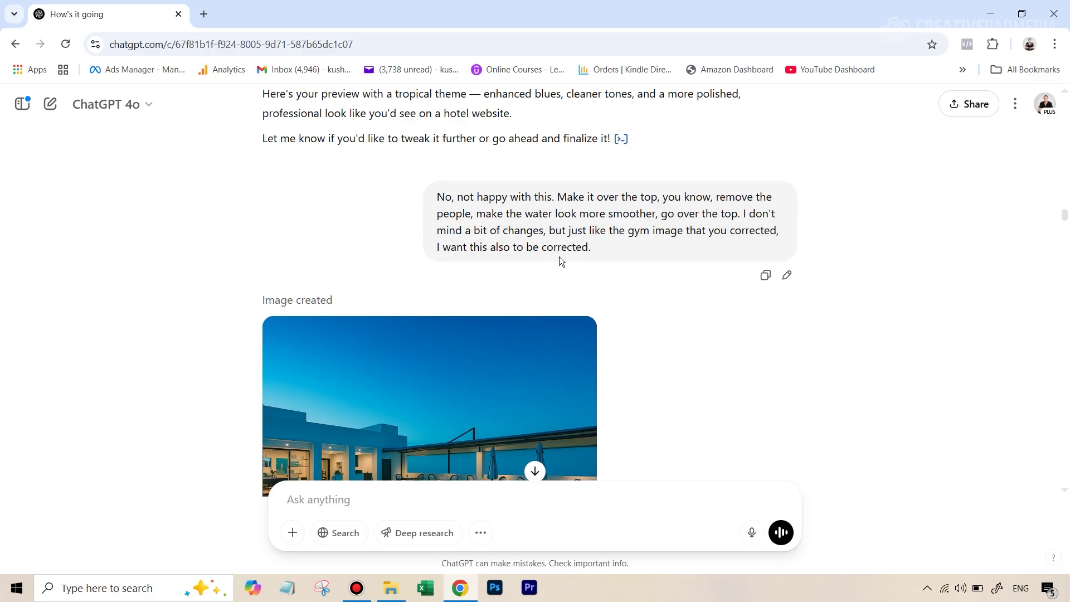
pyautogui.scroll(-5, 590, 258)
pyautogui.scroll(2, 437, 204)
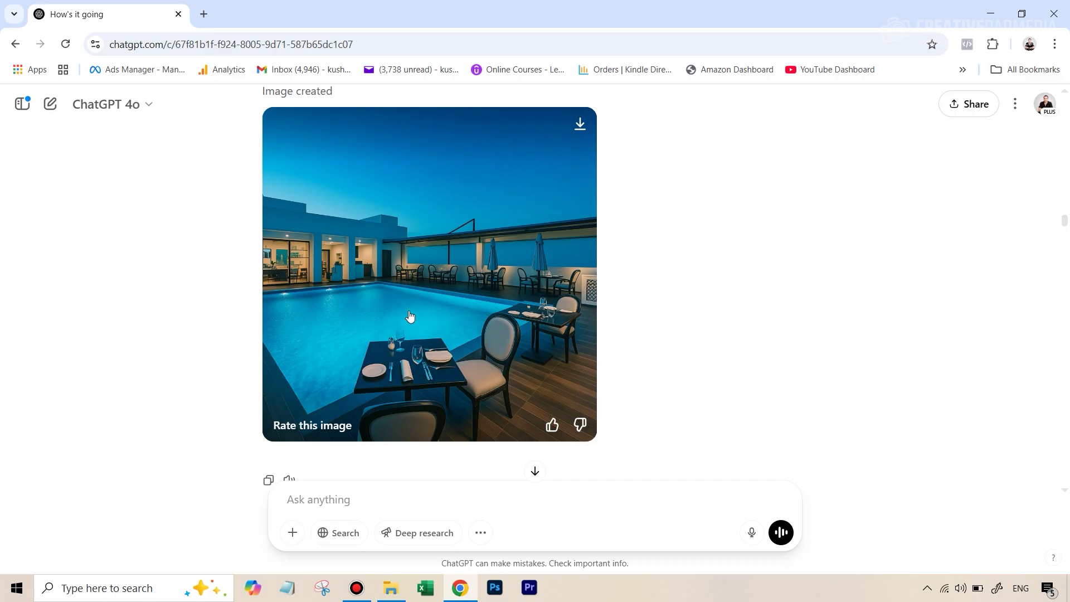
# Step: Compare the original hotel corridor photo and its "same for this..over the top" prompt with the generated corridor image
pyautogui.scroll(-4, 781, 307)
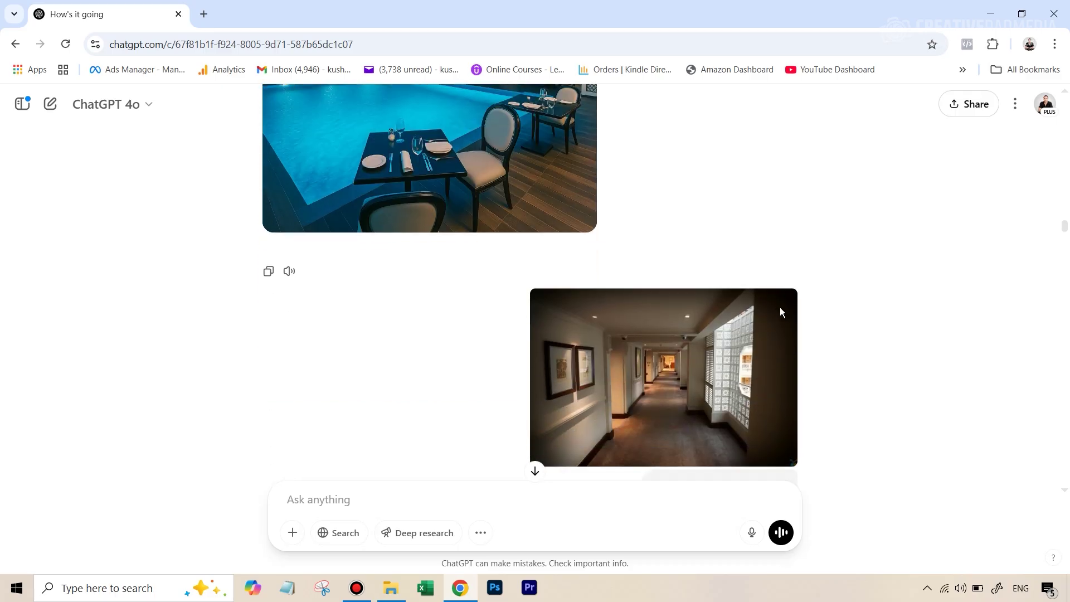
pyautogui.scroll(-1, 781, 311)
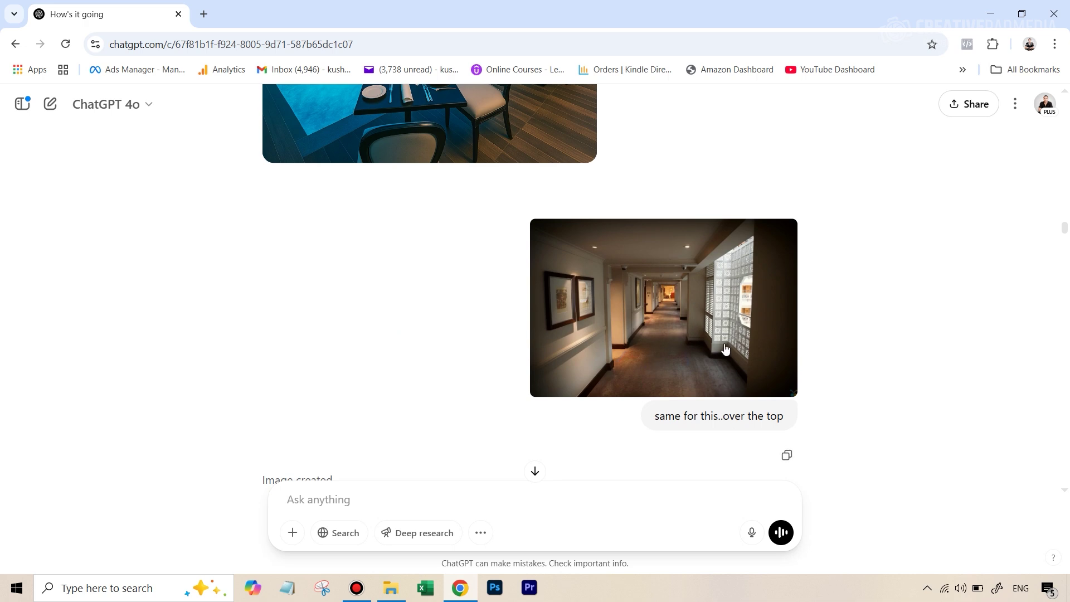
pyautogui.scroll(-2, 771, 351)
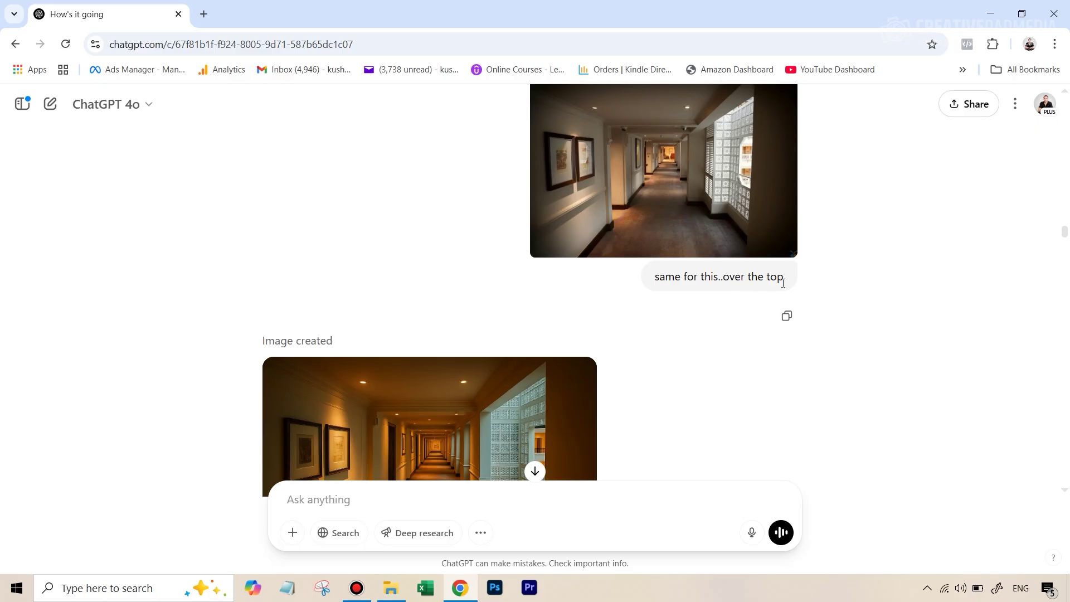
pyautogui.scroll(-2, 774, 290)
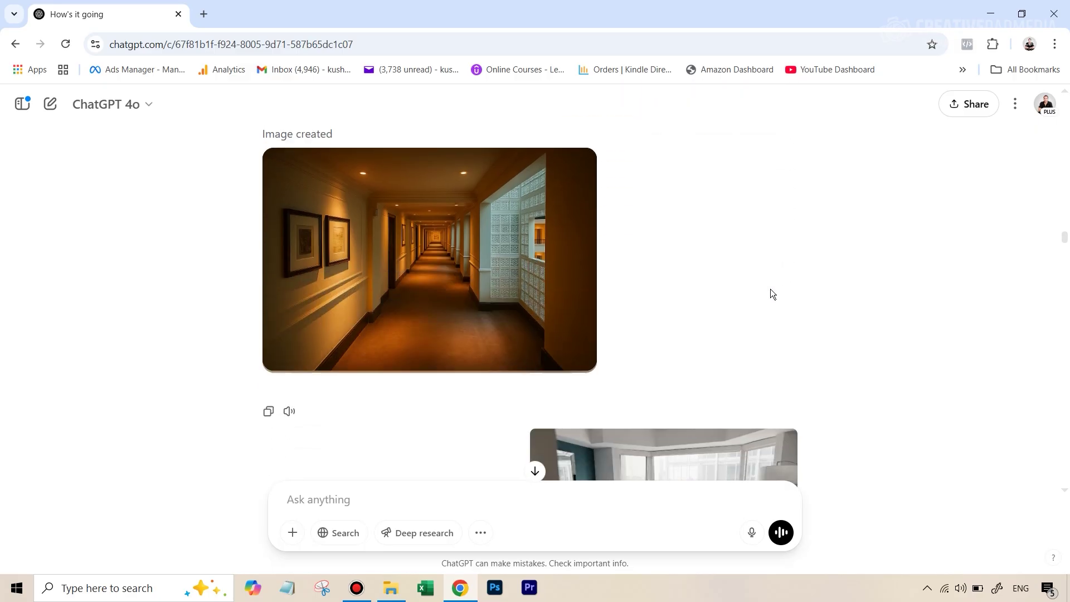
pyautogui.scroll(1, 406, 284)
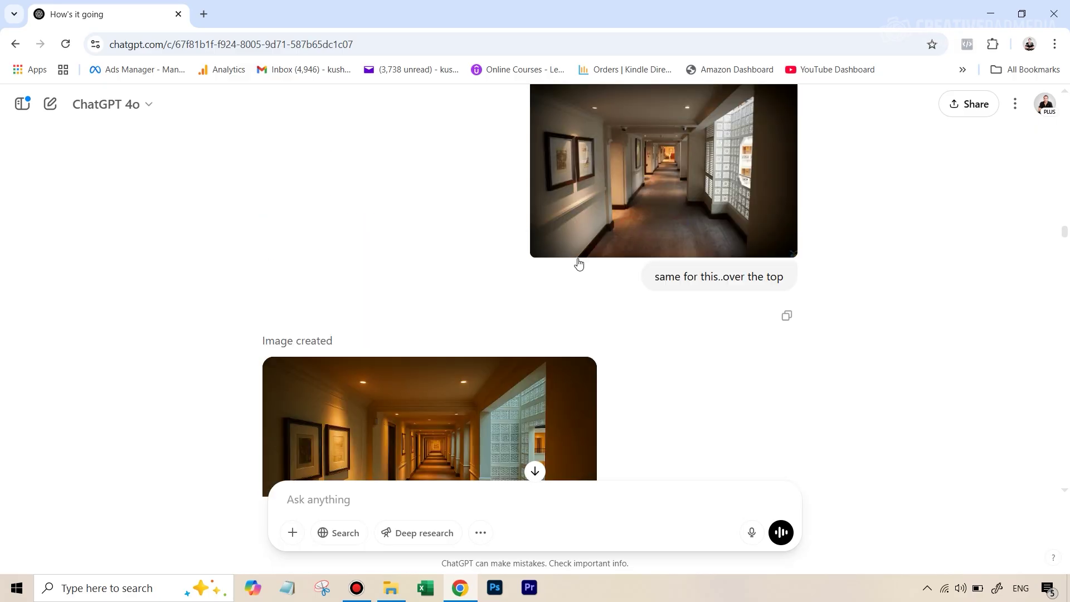
pyautogui.scroll(-2, 430, 375)
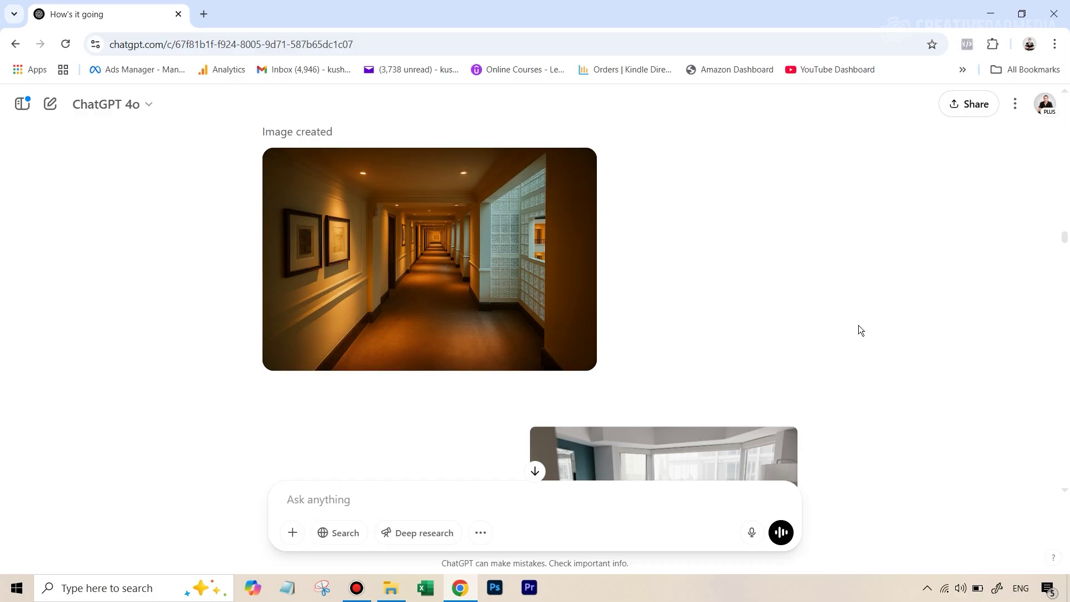
# Step: Review the modern hotel room previews, the night version, and the edit requesting a grey blanket, brighter, less warm lighting and a brighter outside scene
pyautogui.scroll(-1, 859, 327)
pyautogui.scroll(-2, 887, 299)
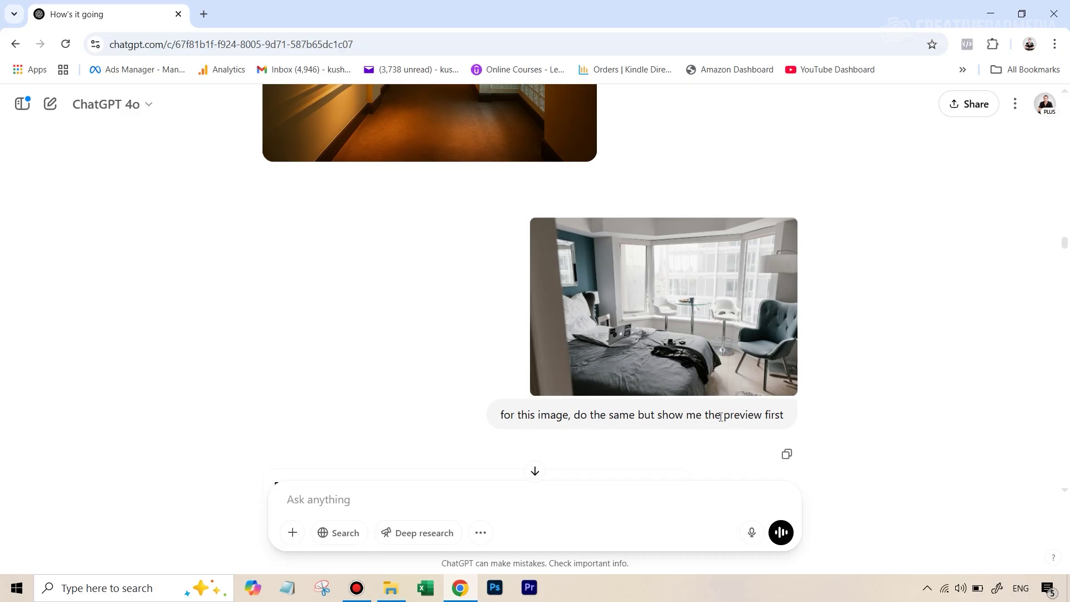
pyautogui.scroll(-6, 773, 423)
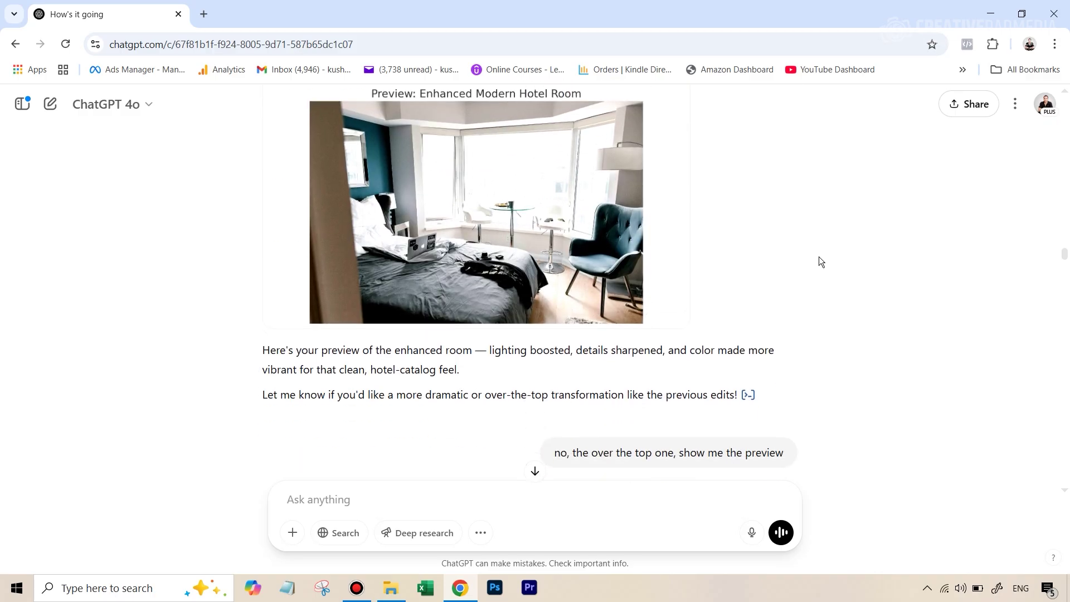
pyautogui.scroll(-11, 851, 264)
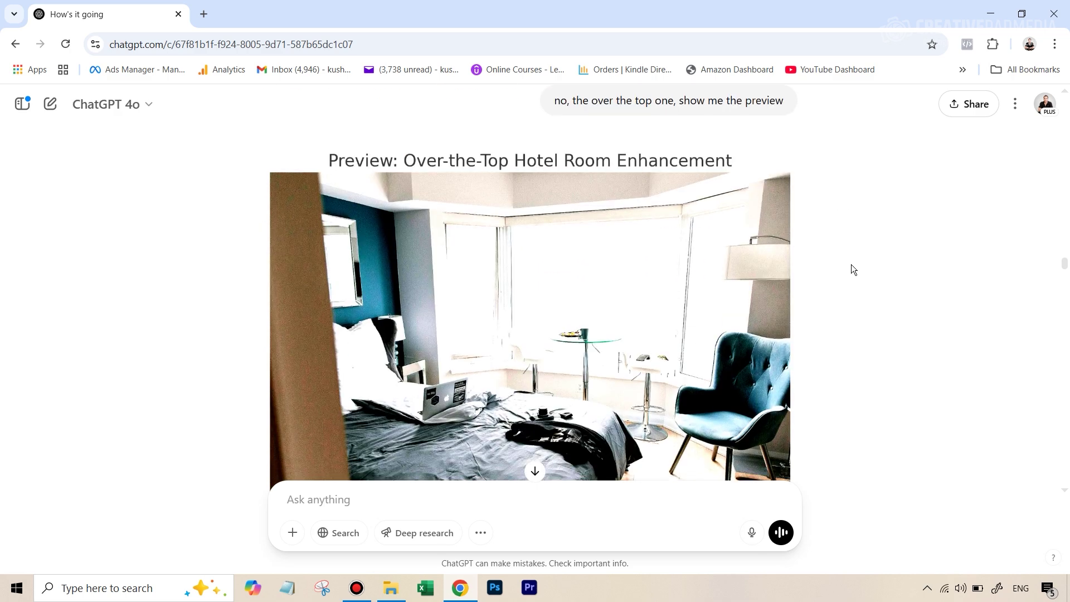
pyautogui.scroll(-2, 631, 216)
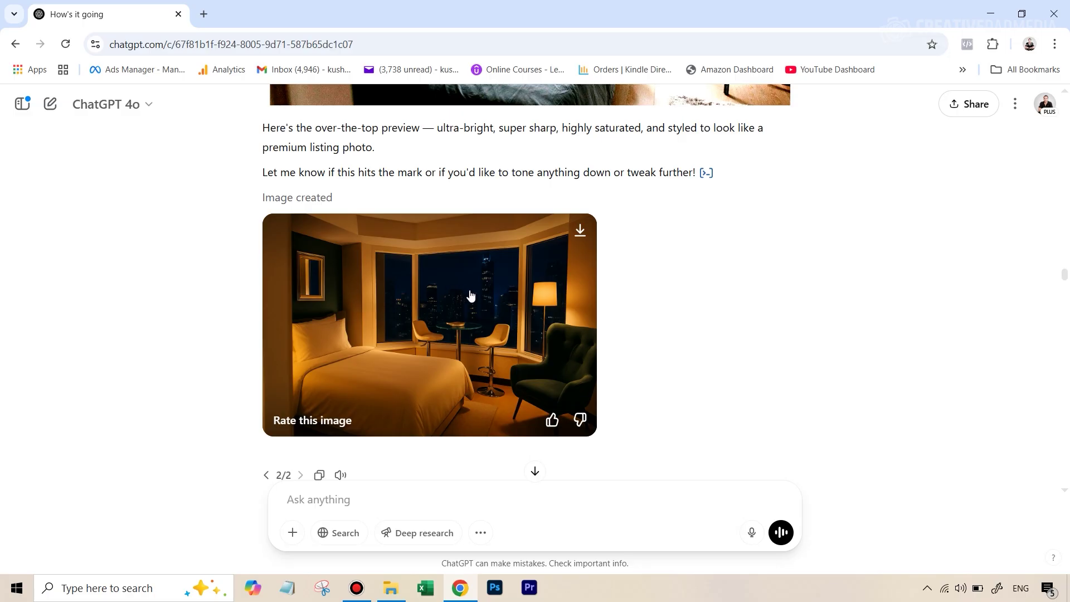
pyautogui.scroll(-6, 855, 390)
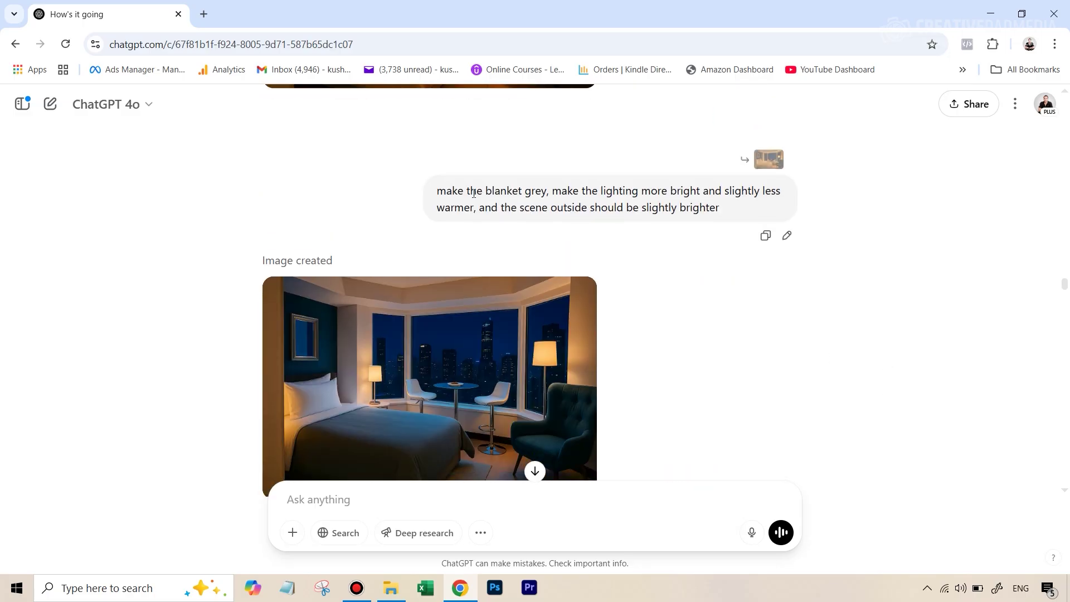
pyautogui.scroll(-1, 485, 279)
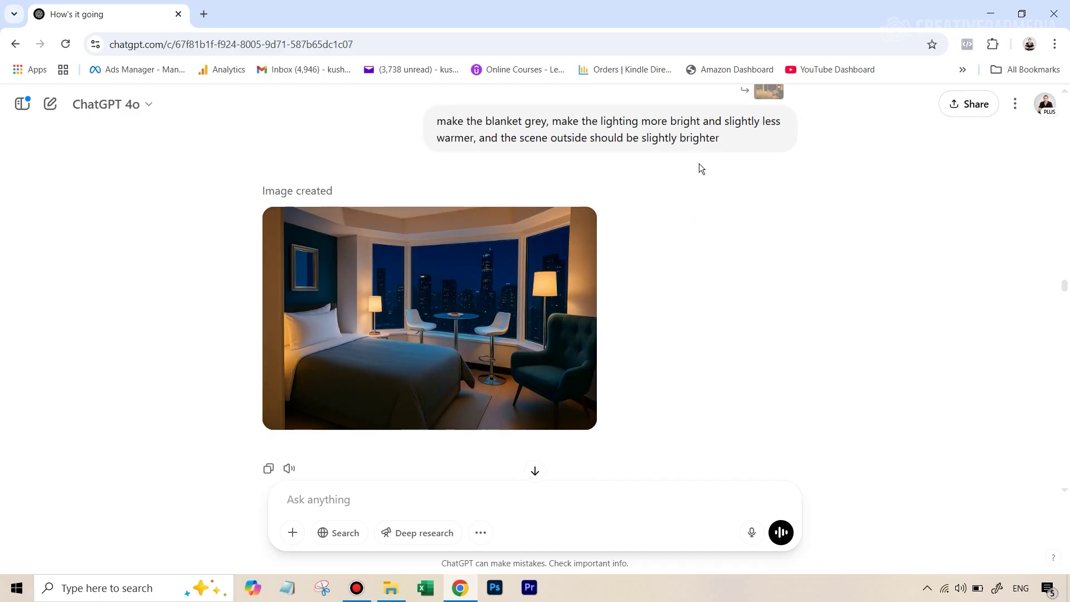
# Step: Examine the room images generated from the request to match the original building outside, and the follow-up prompt to tidy up the room
pyautogui.scroll(-4, 798, 276)
pyautogui.scroll(-1, 797, 279)
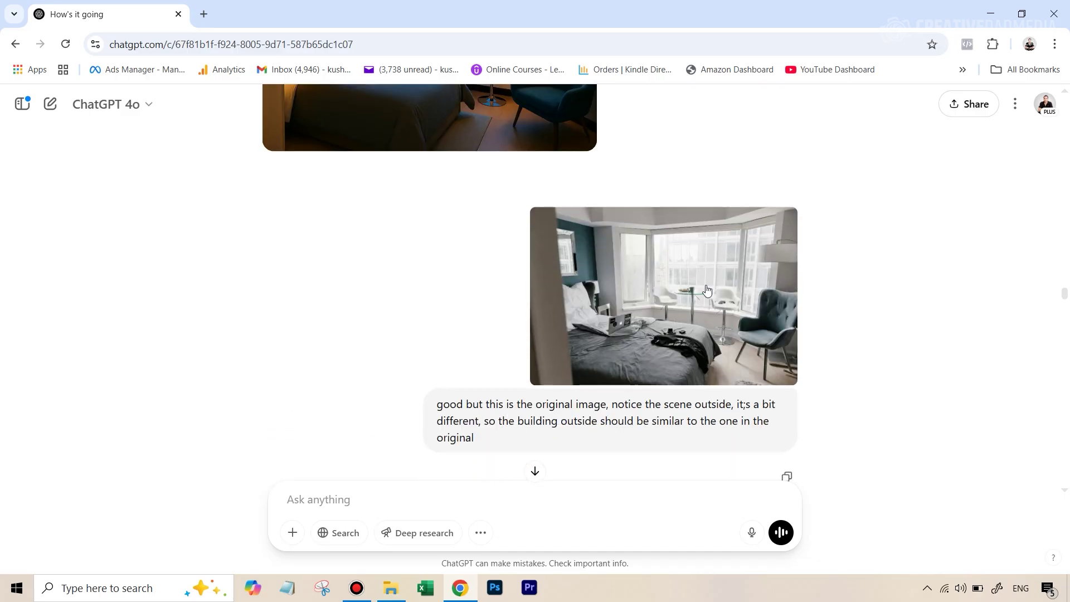
pyautogui.scroll(-5, 707, 291)
pyautogui.scroll(-3, 706, 285)
pyautogui.scroll(5, 706, 286)
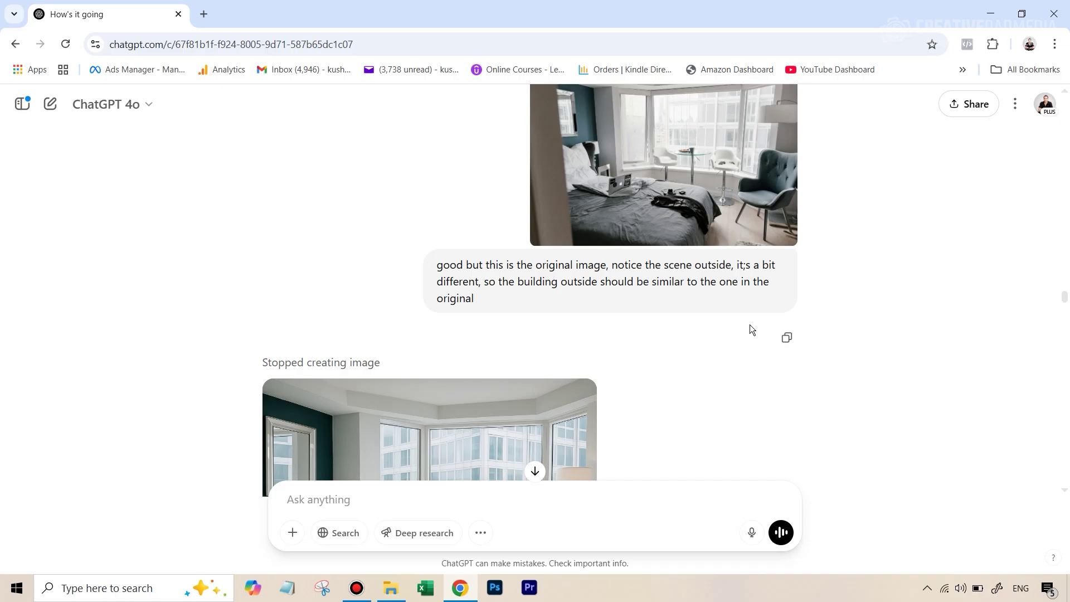
pyautogui.scroll(-5, 750, 325)
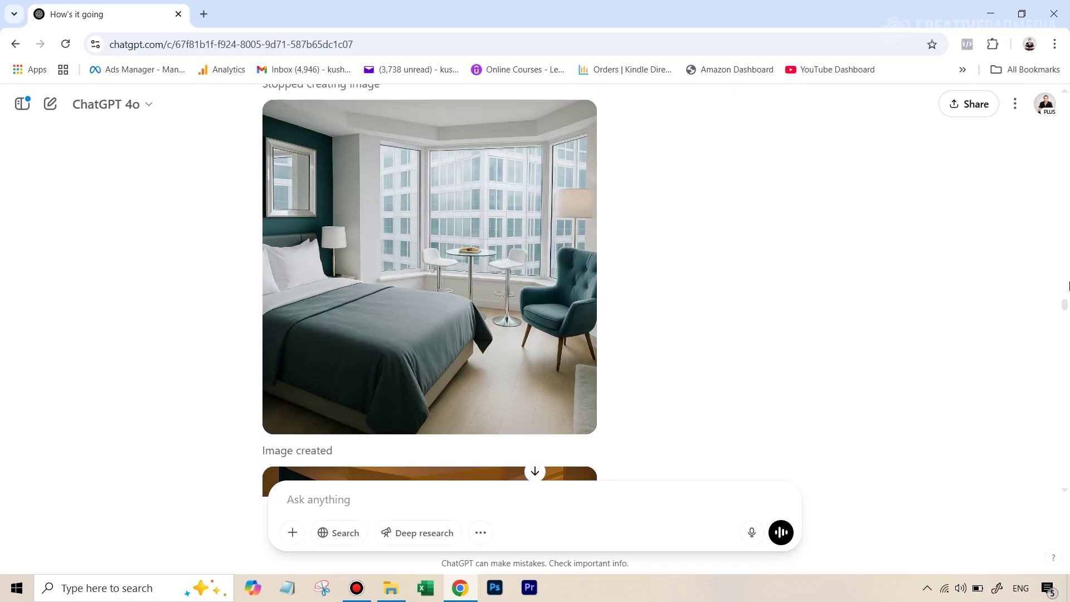
pyautogui.scroll(-6, 961, 292)
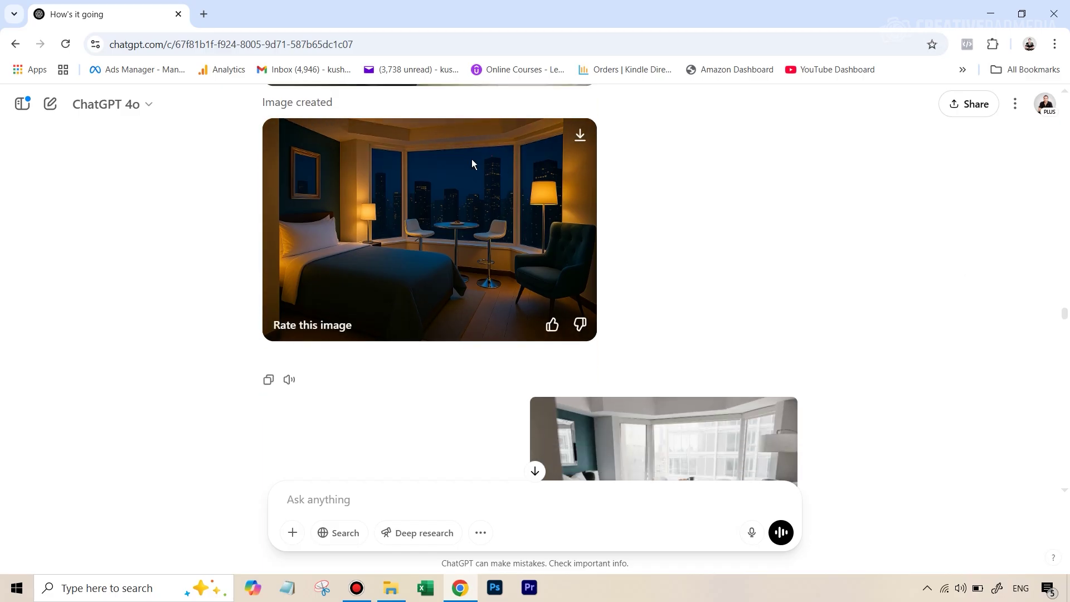
pyautogui.scroll(-15, 761, 224)
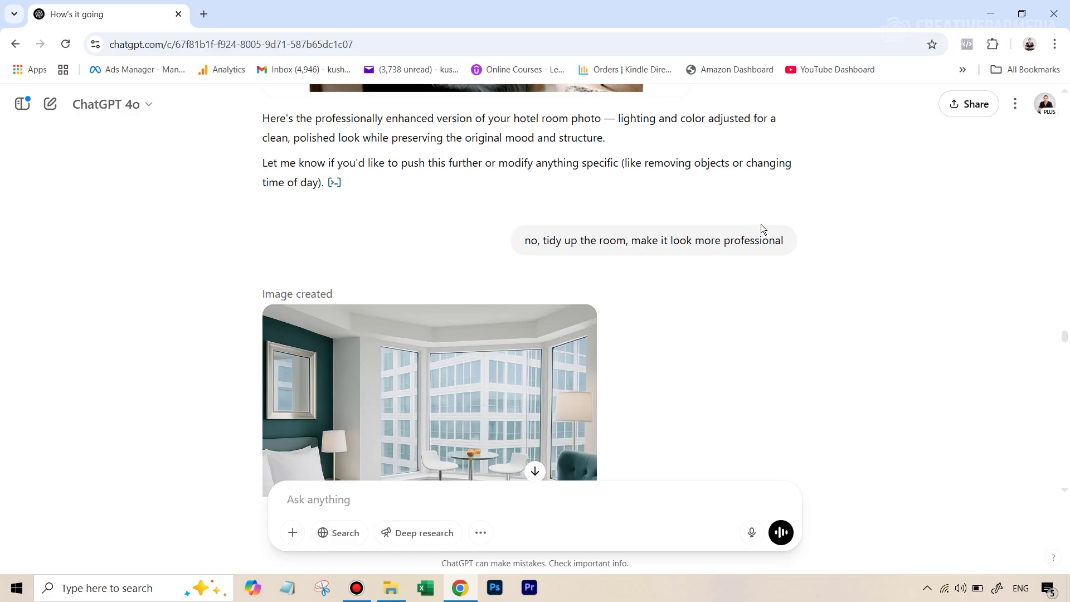
# Step: Compare the W hotel exterior photo and its blue hour night scene prompt with the generated image of the building
pyautogui.scroll(-7, 742, 286)
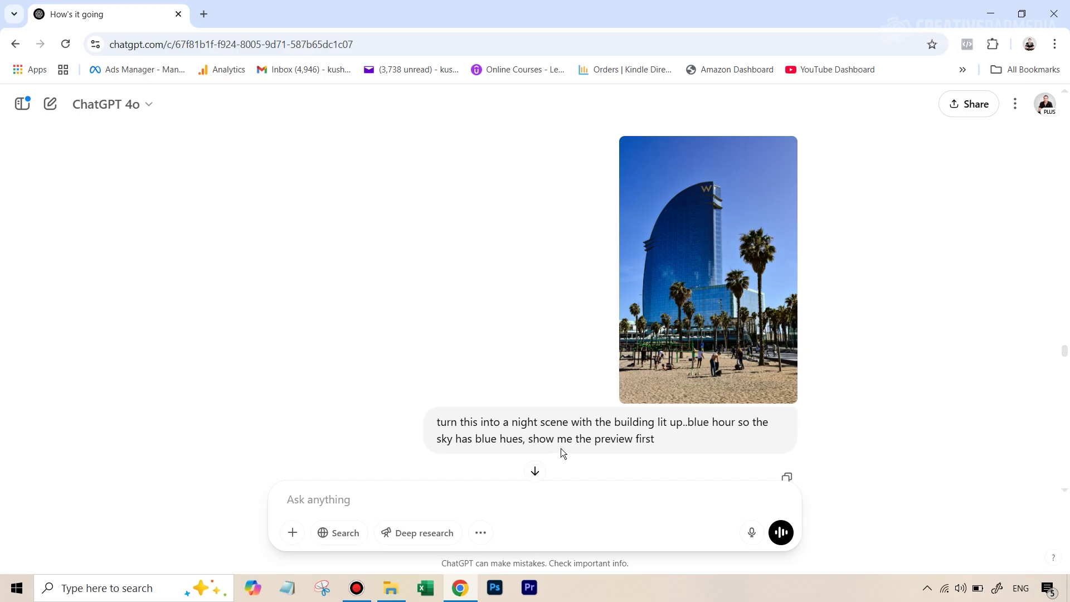
pyautogui.scroll(-9, 676, 396)
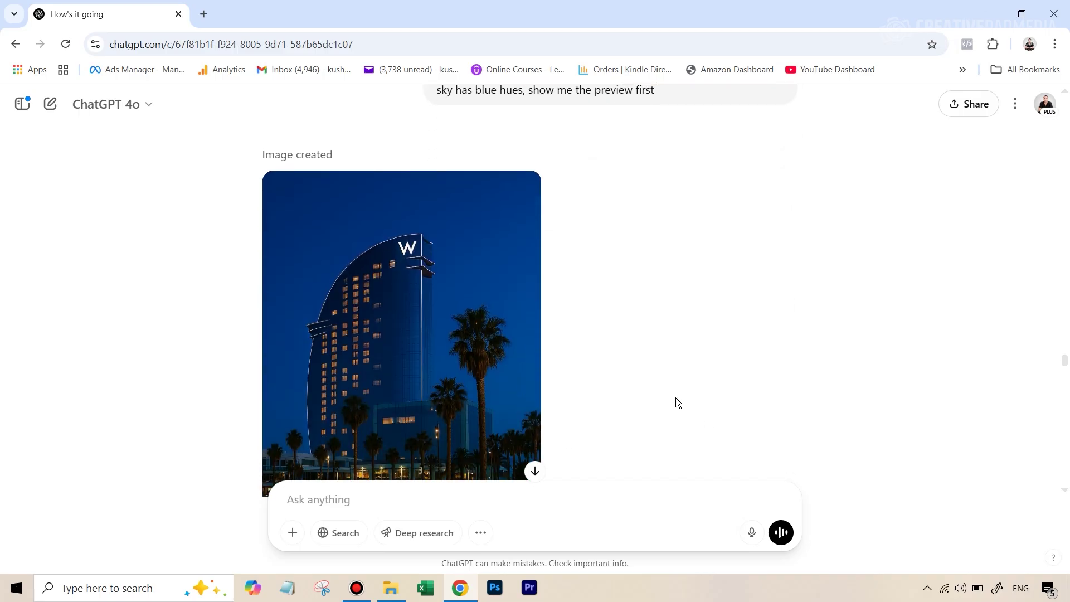
pyautogui.scroll(1, 676, 398)
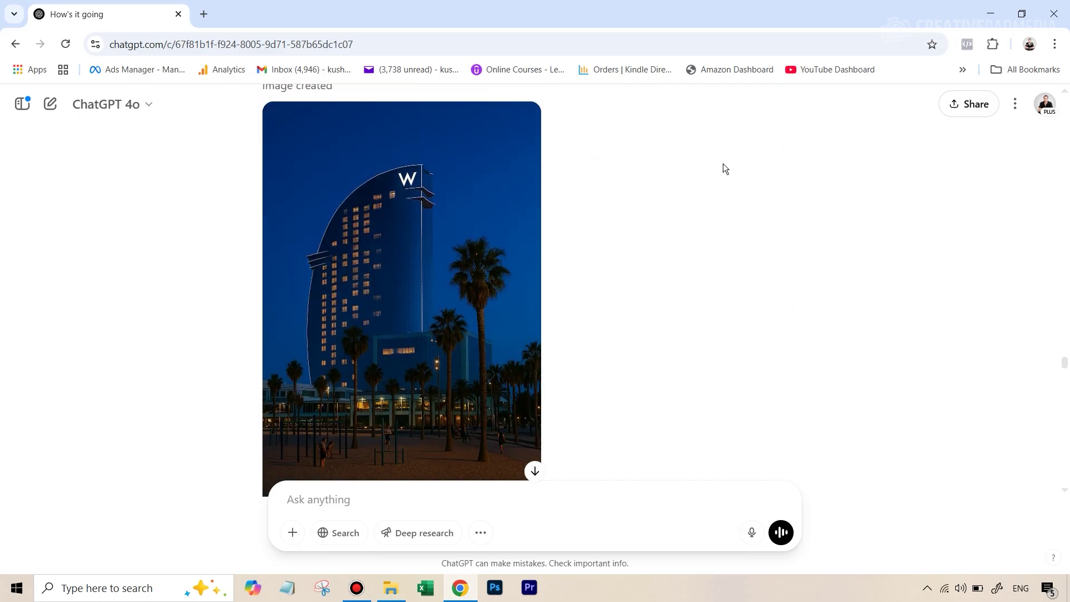
pyautogui.moveTo(478, 175)
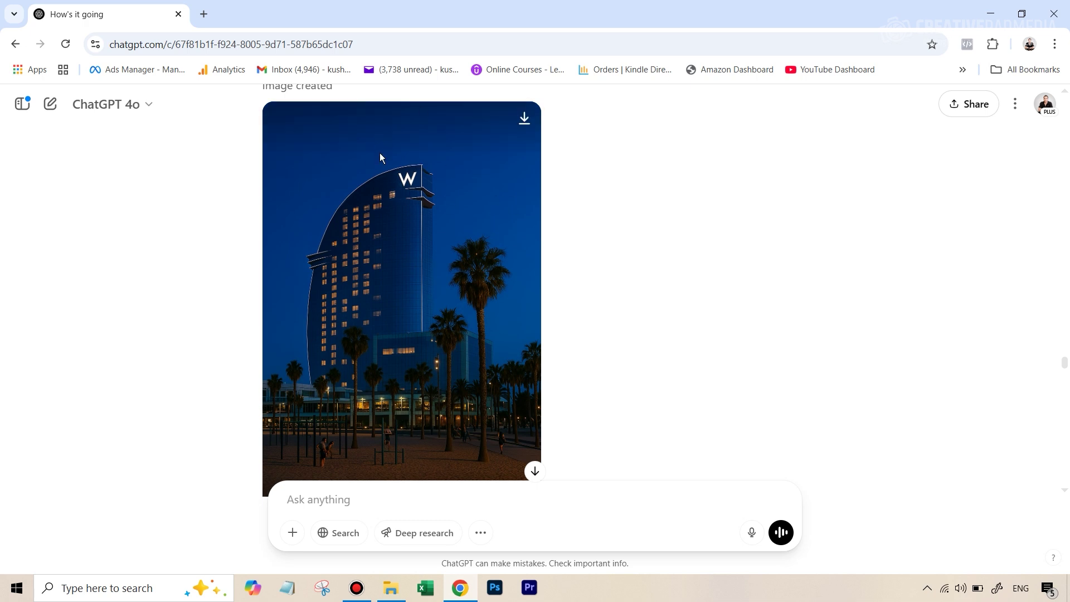
# Step: Compare the stone-walled bedroom photo and its warm lighting preview with the image generated from the "no make it look more professional" prompt
pyautogui.scroll(-4, 697, 256)
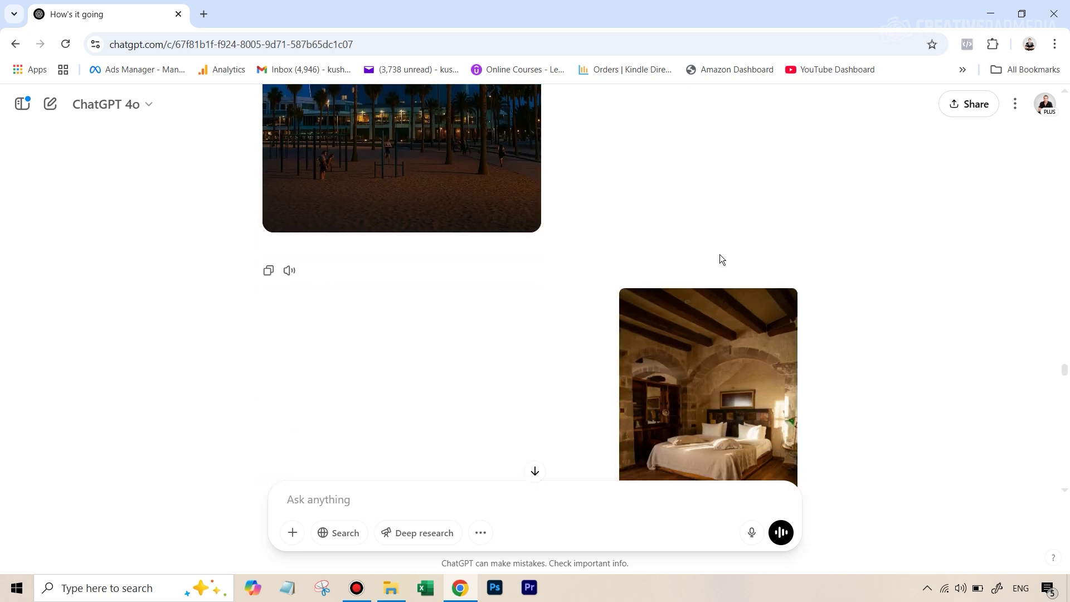
pyautogui.scroll(-2, 720, 254)
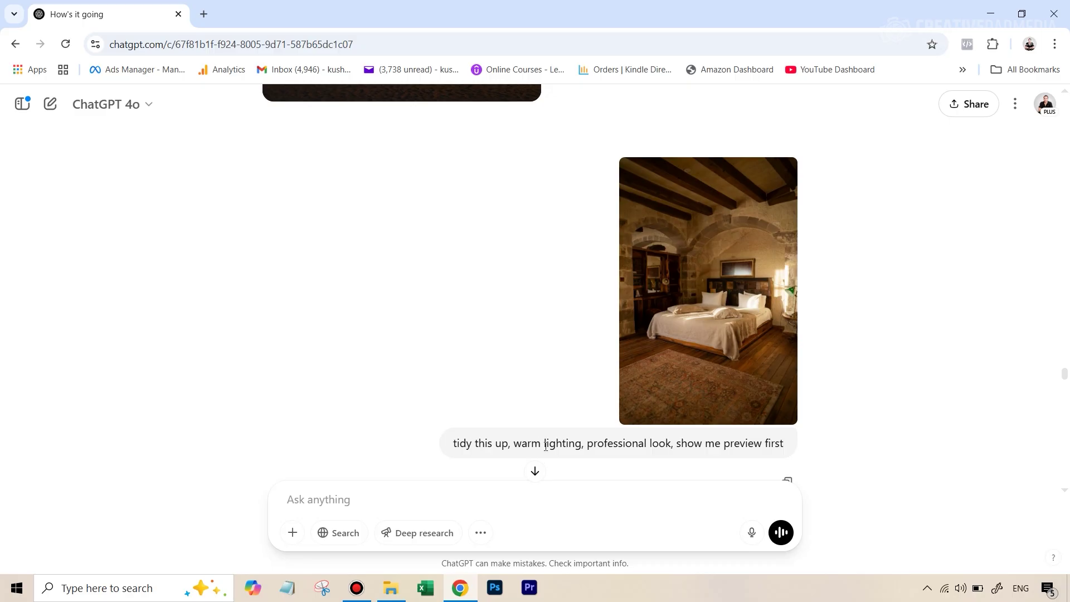
pyautogui.scroll(-6, 743, 354)
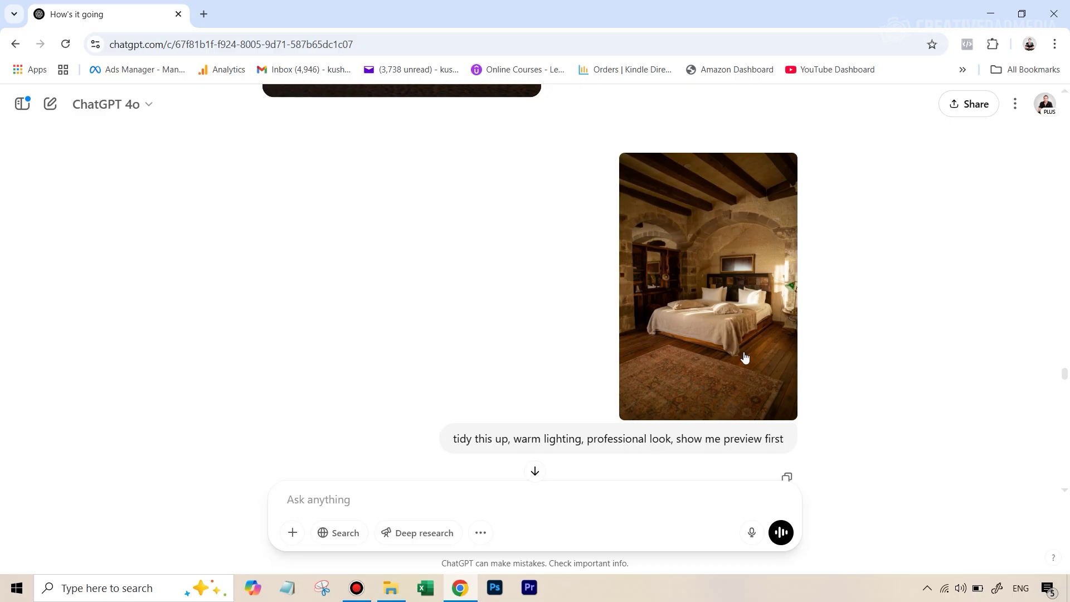
pyautogui.scroll(1, 745, 356)
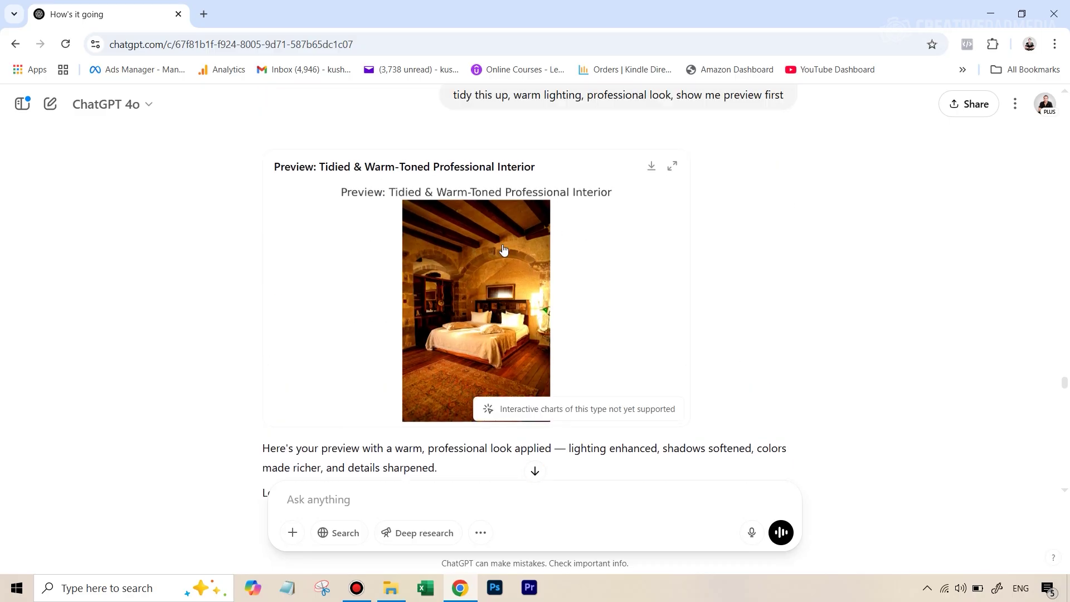
pyautogui.scroll(-7, 808, 269)
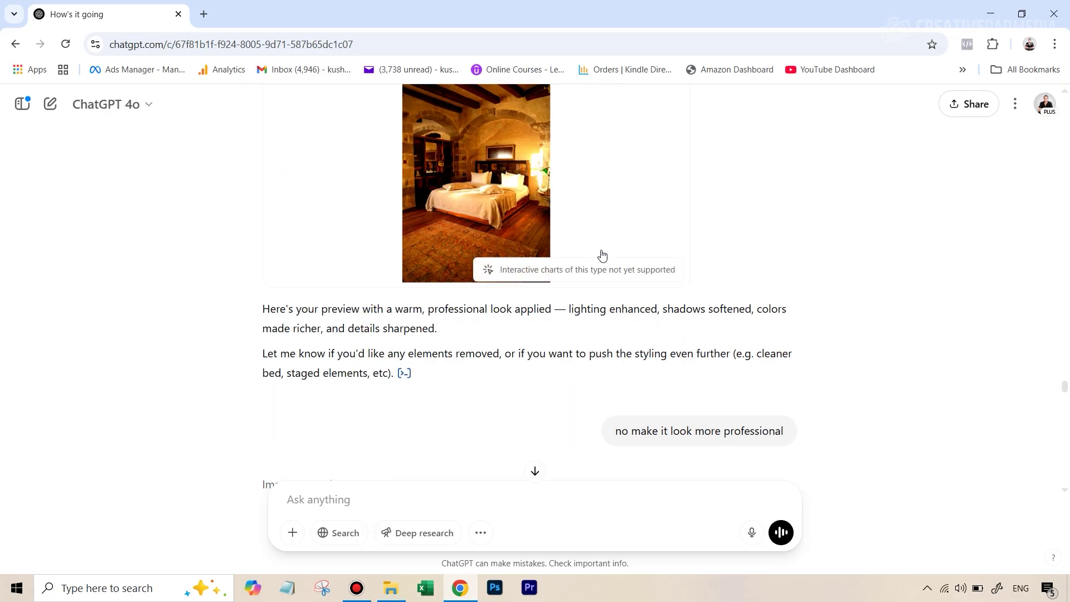
pyautogui.scroll(2, 701, 269)
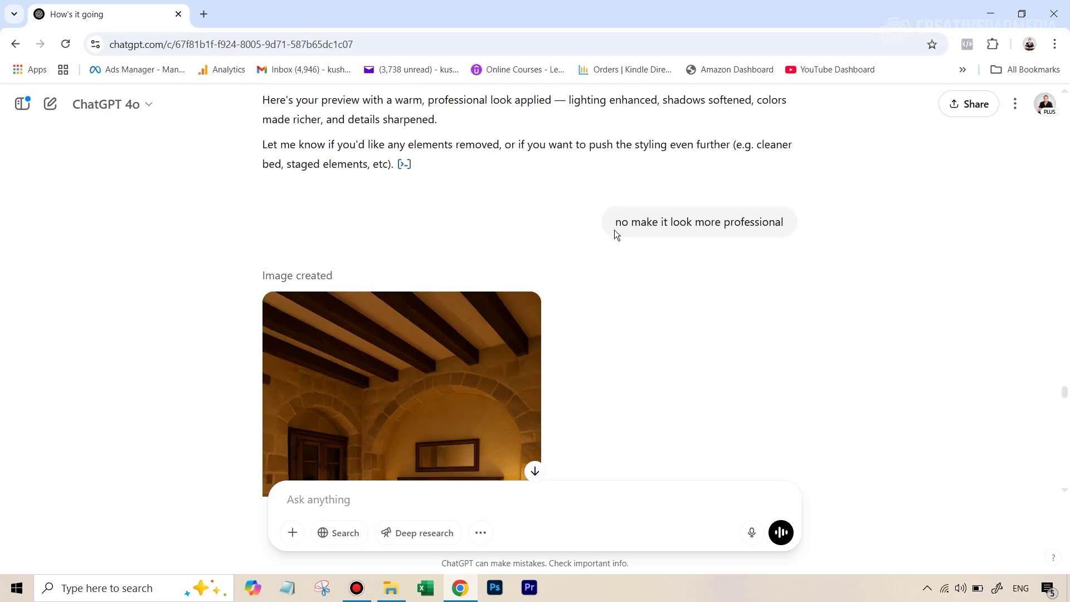
pyautogui.scroll(-3, 624, 360)
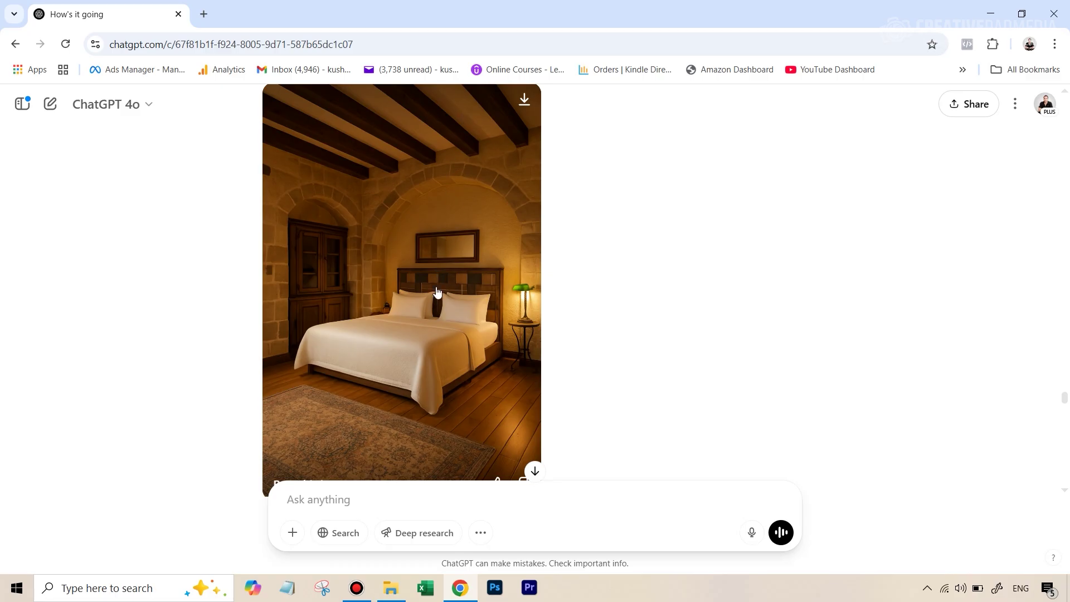
pyautogui.scroll(-2, 438, 292)
pyautogui.scroll(2, 428, 275)
# Step: Compare the rooftop pool photo and its prompt for a professional blue hour night scene with a lit building against the generated image
pyautogui.scroll(-4, 547, 325)
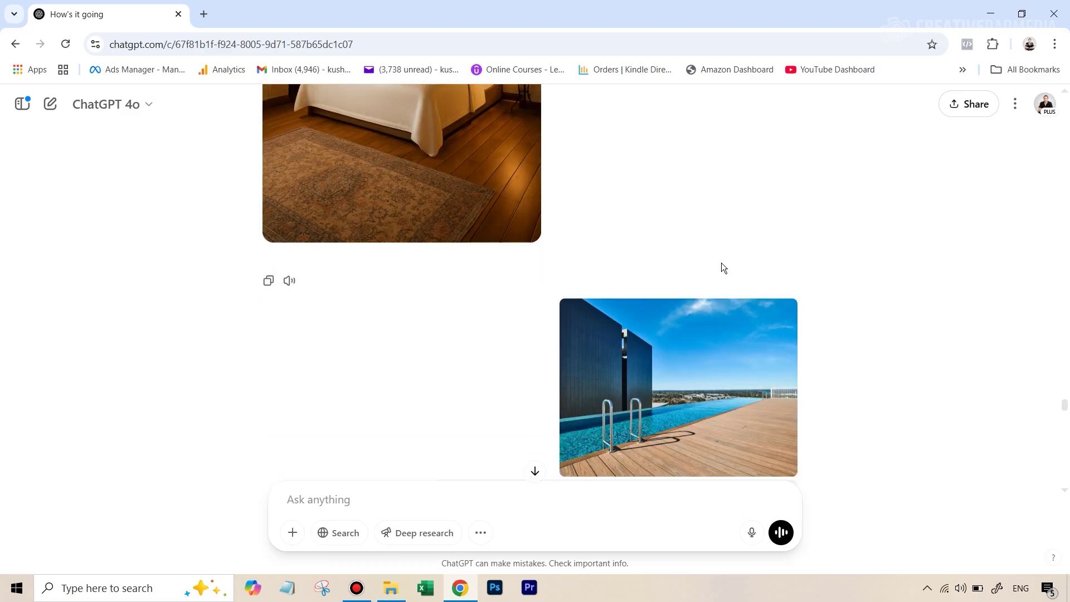
pyautogui.scroll(-1, 721, 263)
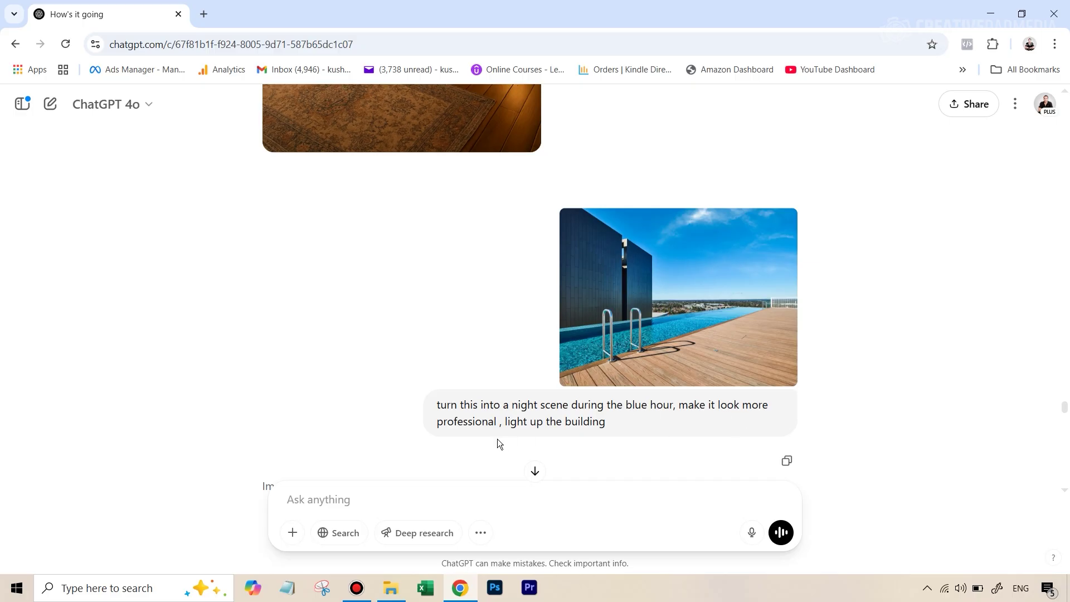
pyautogui.scroll(-5, 801, 332)
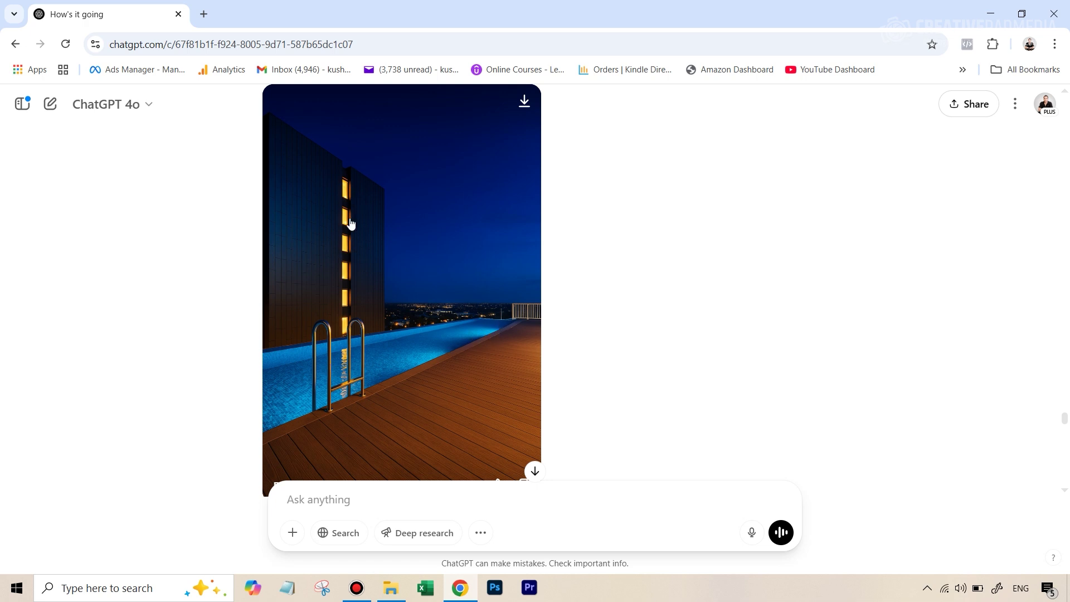
pyautogui.scroll(-8, 764, 326)
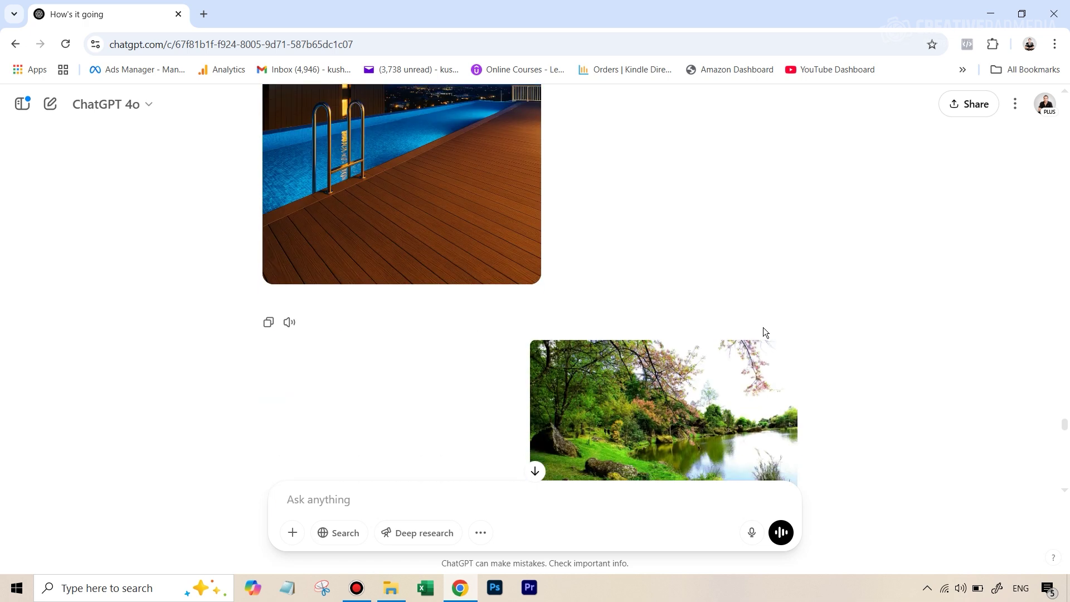
# Step: Review the lakeside landscape's "professional version of this" prompt and preview, and the lobby photo's request for a slick, polished hotel website shot
pyautogui.scroll(-10, 681, 294)
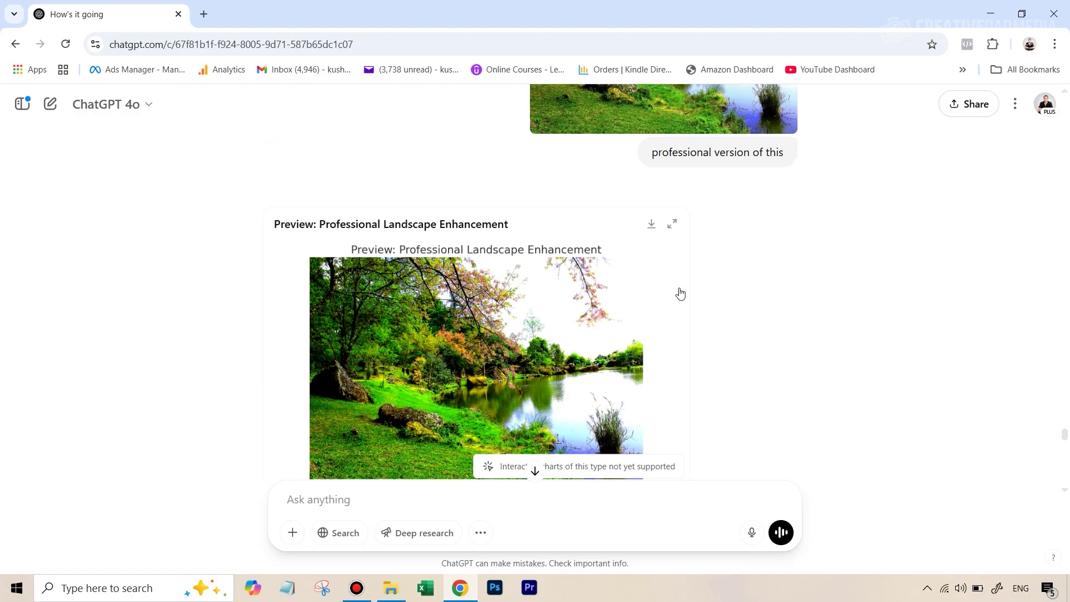
pyautogui.scroll(-10, 568, 273)
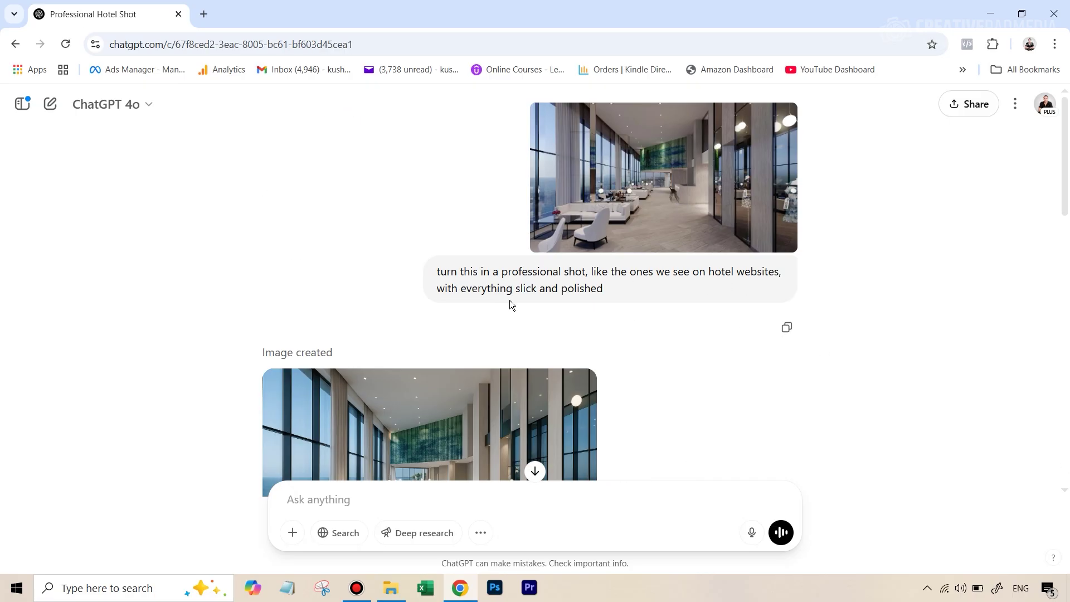
pyautogui.scroll(-4, 622, 296)
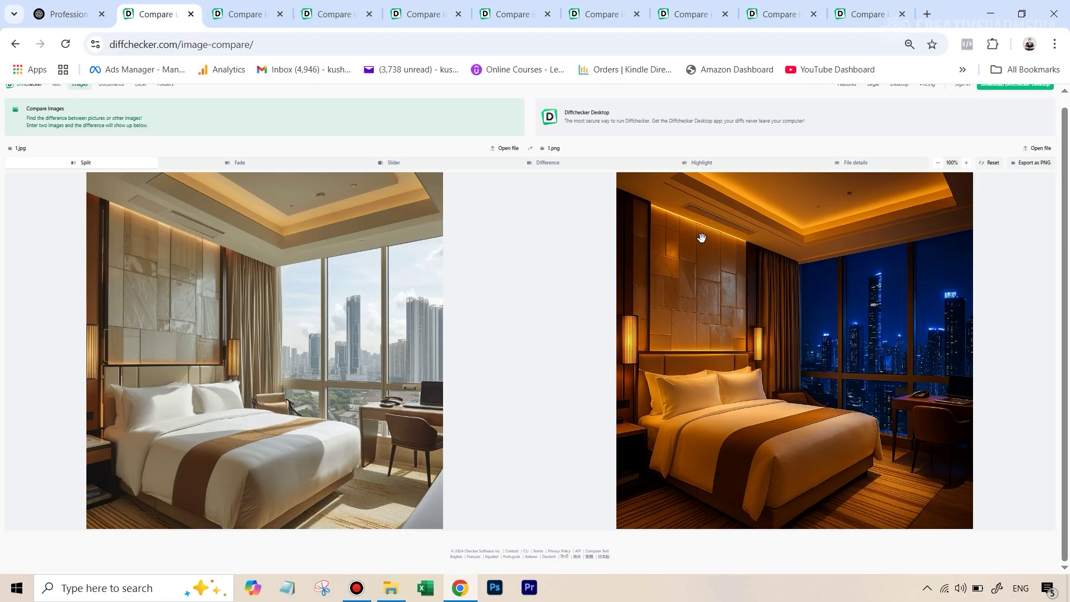
# Step: Compare before-and-after pairs 2 to 5 side by side in Diffchecker: the gym, poolside terrace, bay-window bedroom and corridor
pyautogui.click(254, 15)
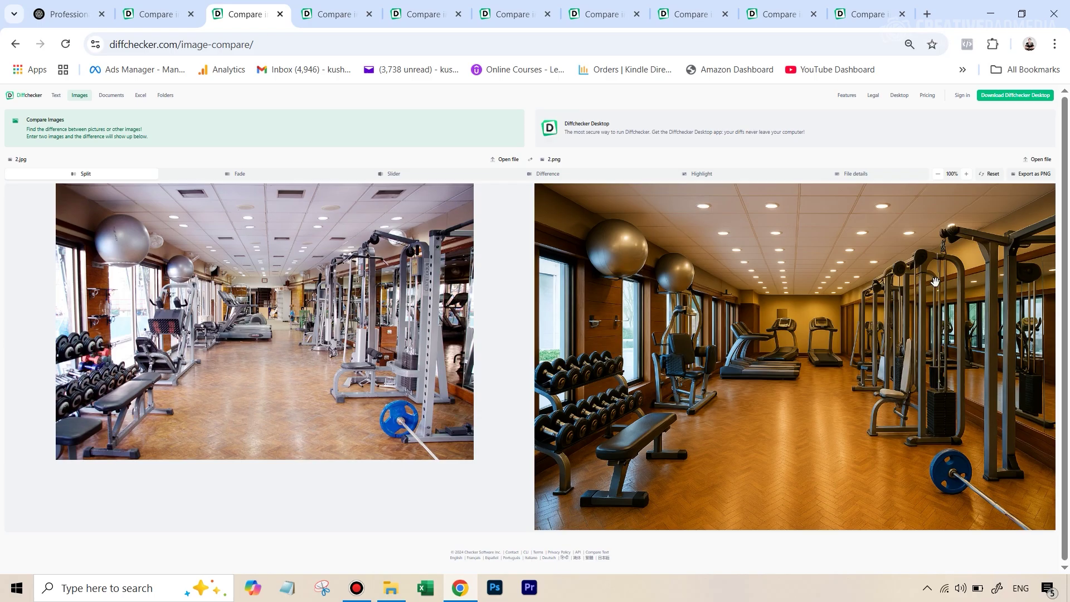
pyautogui.click(322, 14)
pyautogui.scroll(-1, 439, 317)
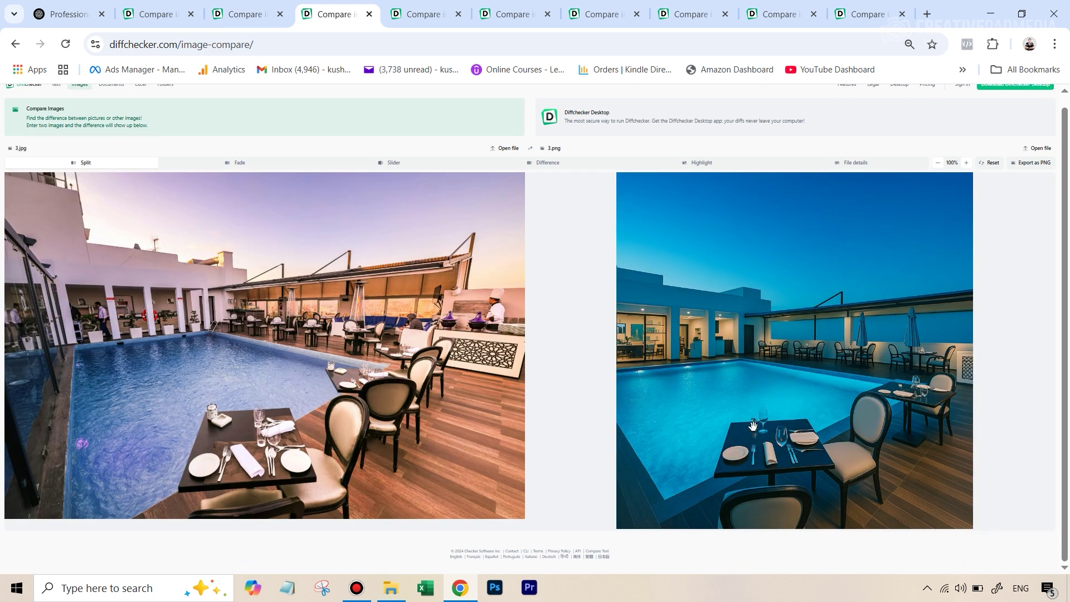
pyautogui.click(424, 14)
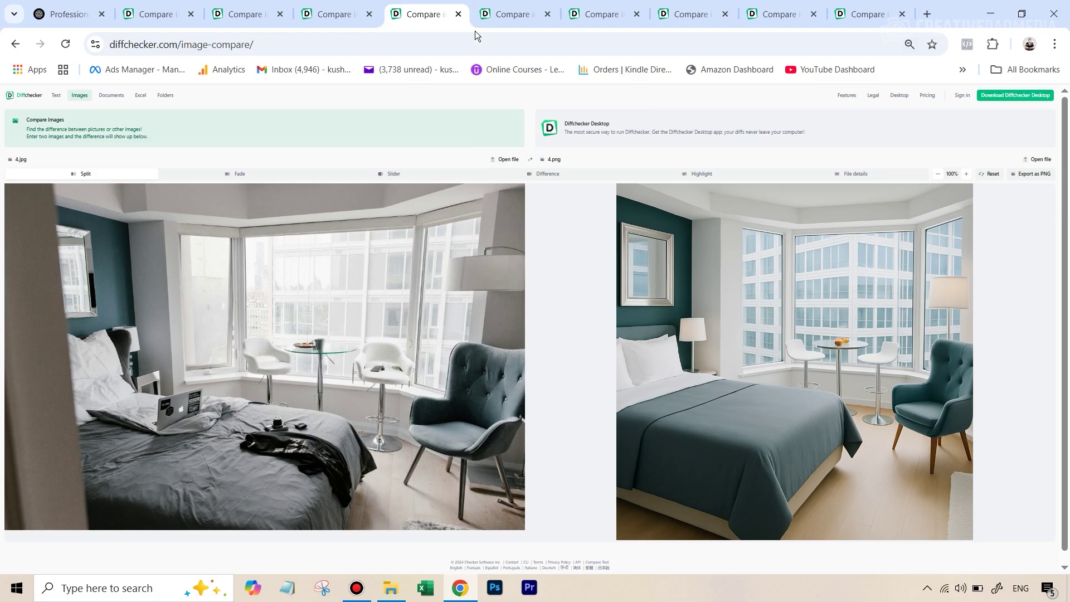
pyautogui.click(504, 23)
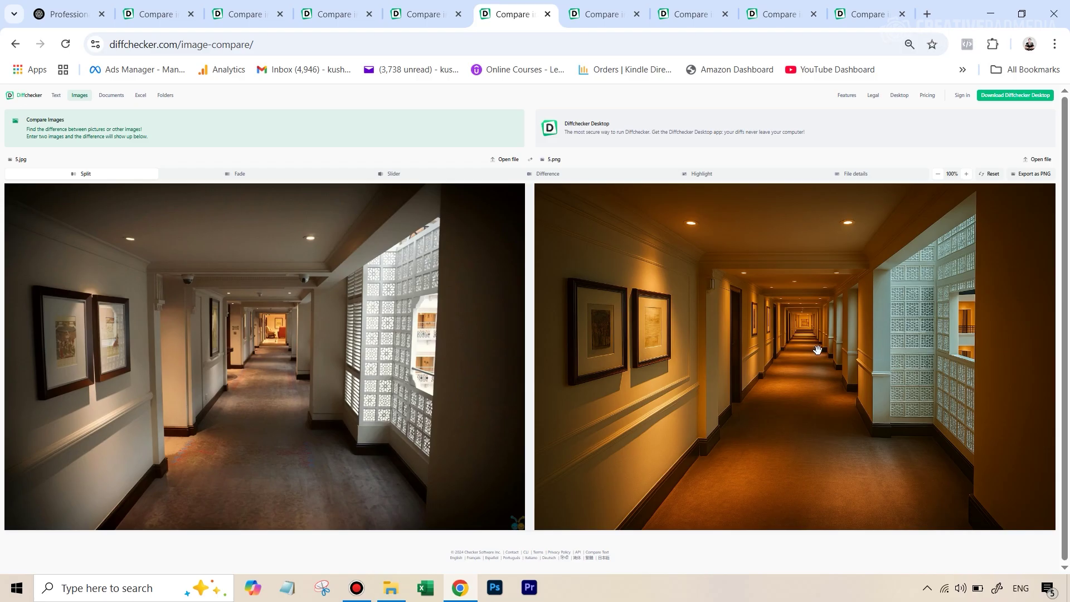
# Step: Compare the original W hotel exterior with its night version side by side over the full height of both images
pyautogui.click(611, 21)
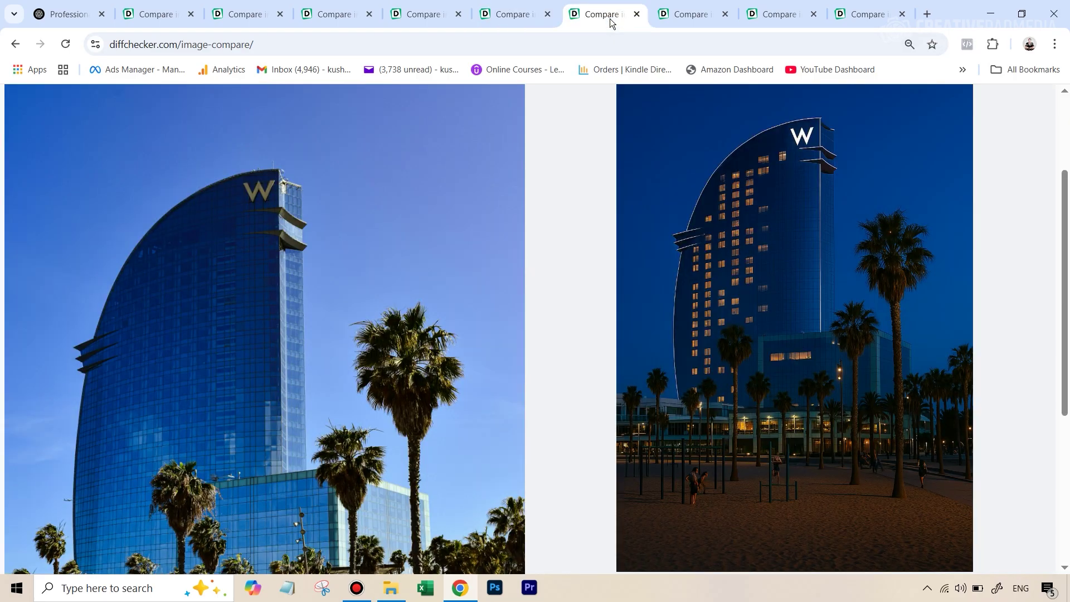
pyautogui.scroll(-3, 808, 223)
pyautogui.scroll(3, 289, 192)
# Step: Compare the original stone-walled bedroom with its edited version, checking the beamed ceiling, bed, furniture and rug in both images
pyautogui.click(664, 10)
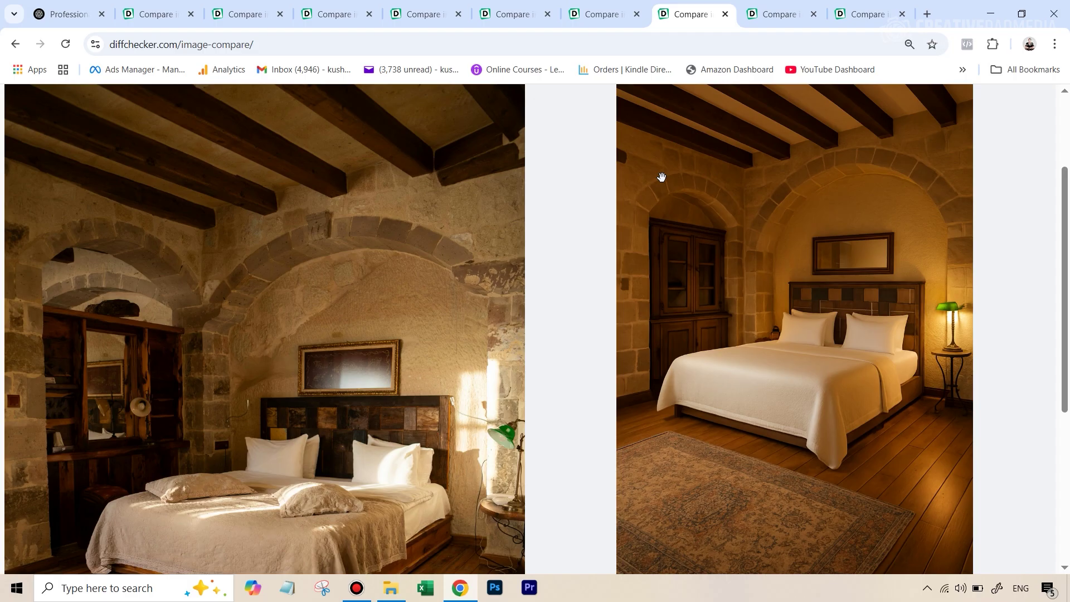
pyautogui.scroll(-3, 315, 143)
pyautogui.scroll(3, 375, 319)
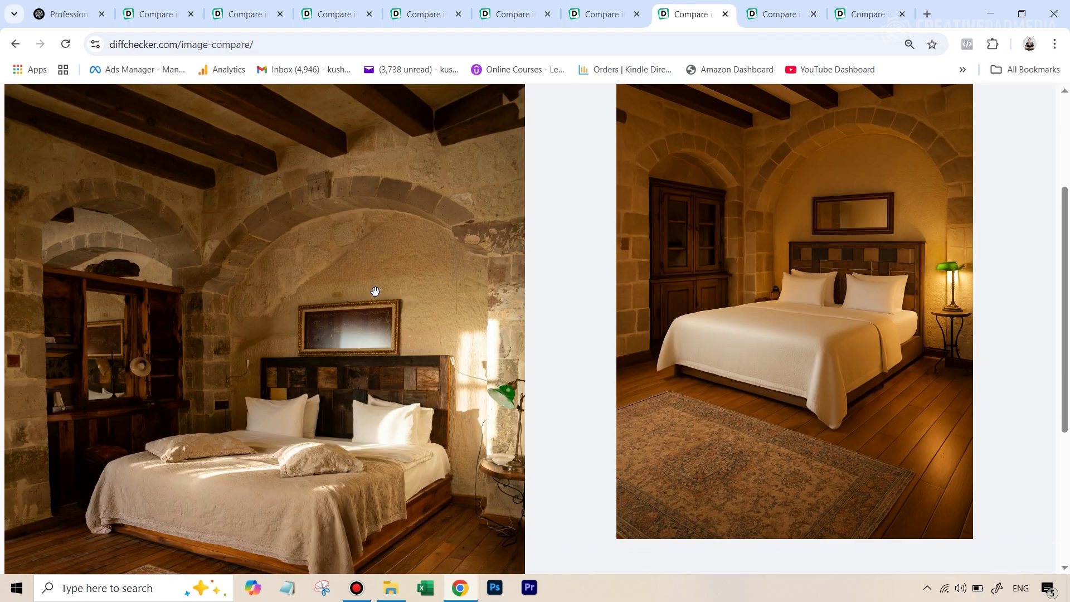
pyautogui.scroll(-4, 406, 306)
pyautogui.scroll(3, 404, 430)
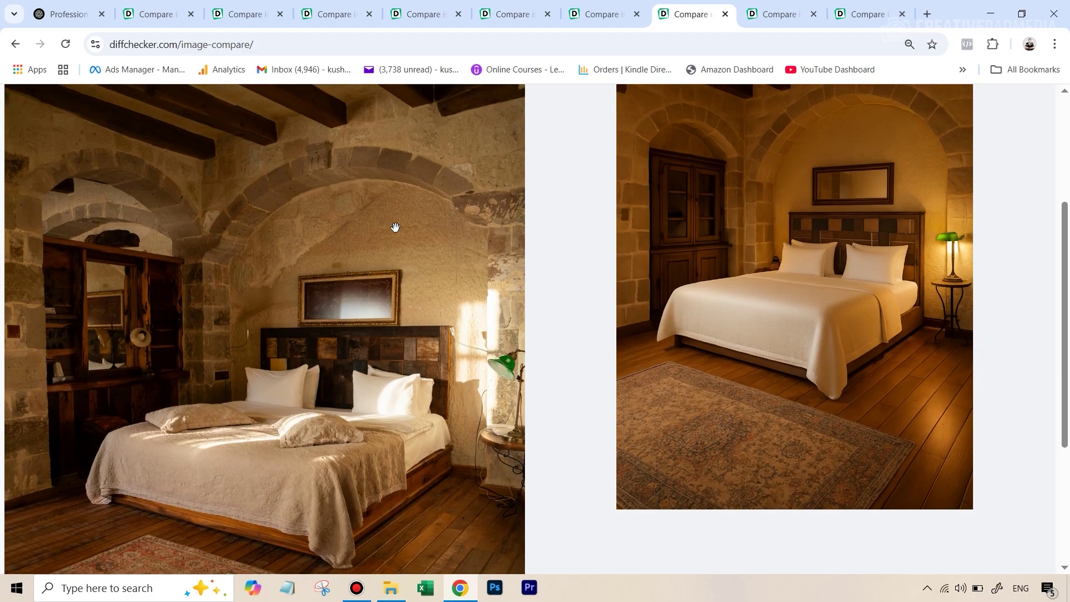
pyautogui.scroll(2, 770, 357)
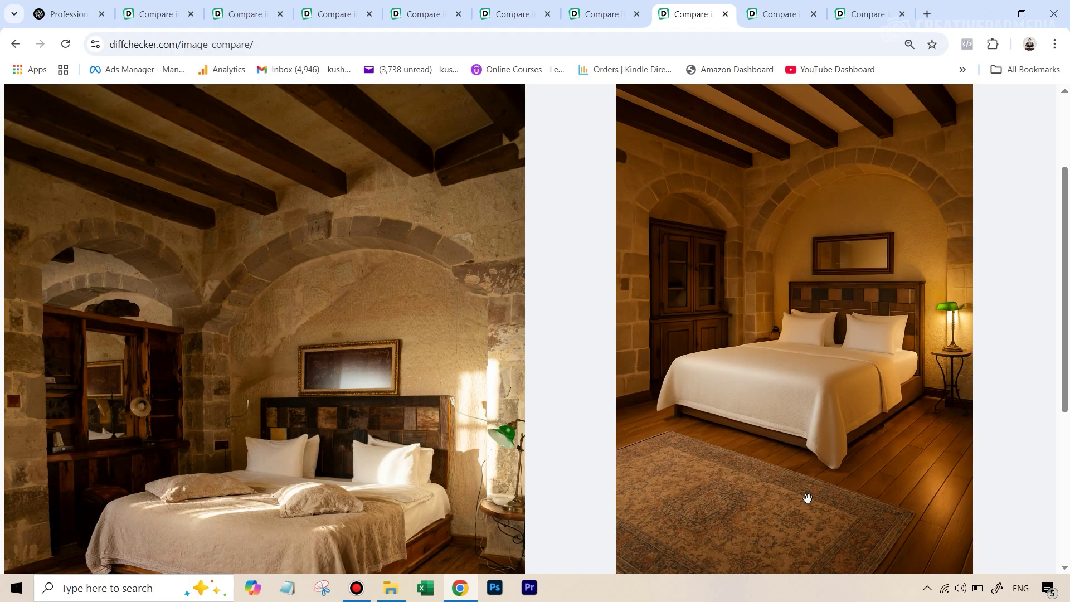
pyautogui.scroll(1, 814, 407)
pyautogui.scroll(-2, 814, 404)
pyautogui.scroll(2, 813, 402)
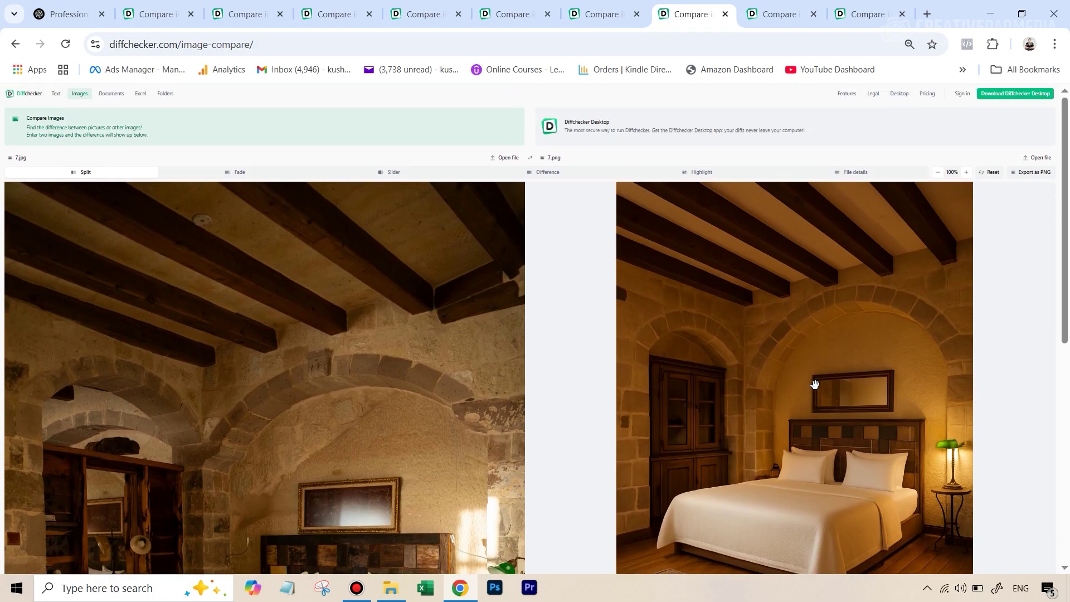
pyautogui.scroll(-3, 813, 393)
# Step: Compare the before-and-after pairs of the rooftop pool and the hotel lobby, images 8 and 9
pyautogui.click(770, 8)
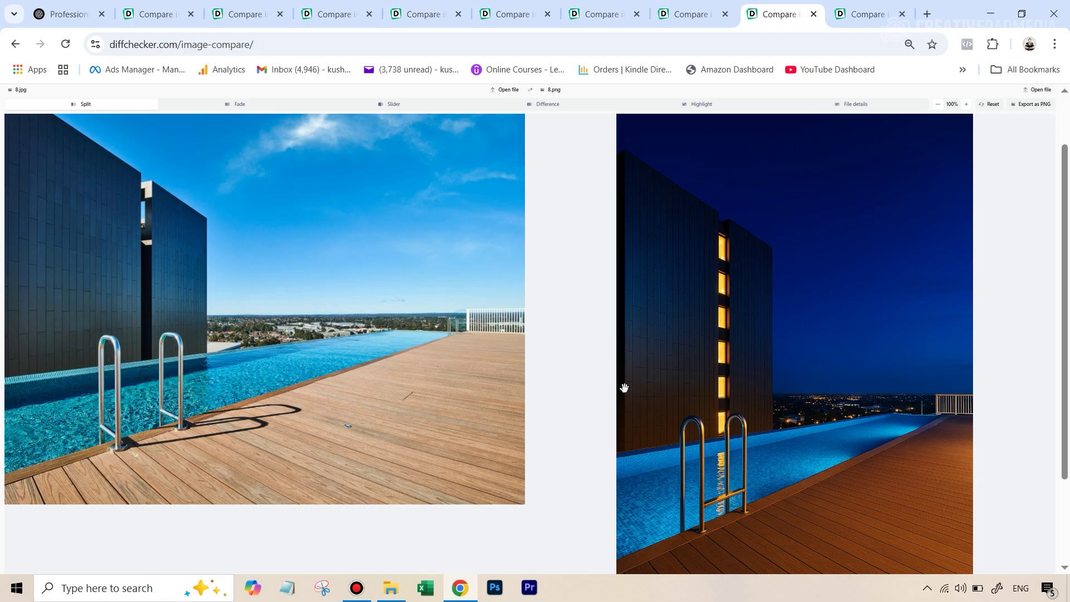
pyautogui.scroll(-1, 625, 389)
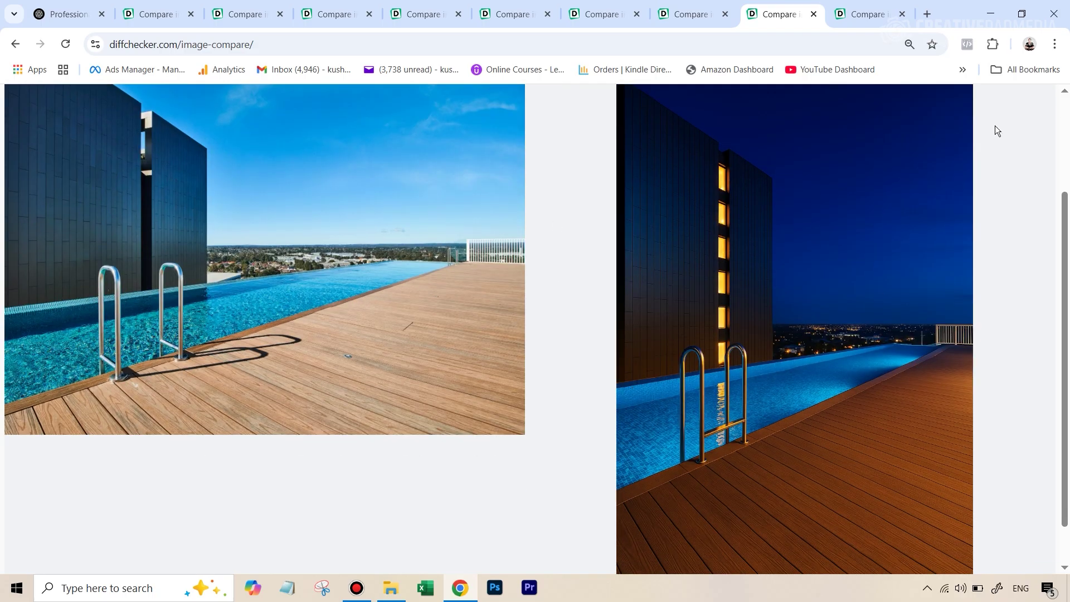
pyautogui.click(858, 16)
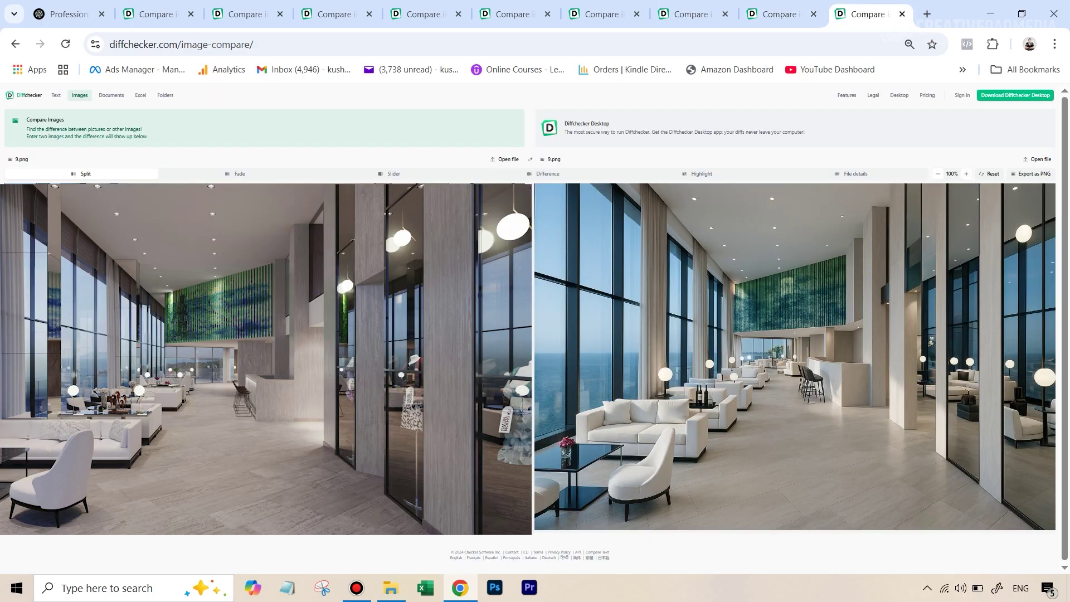